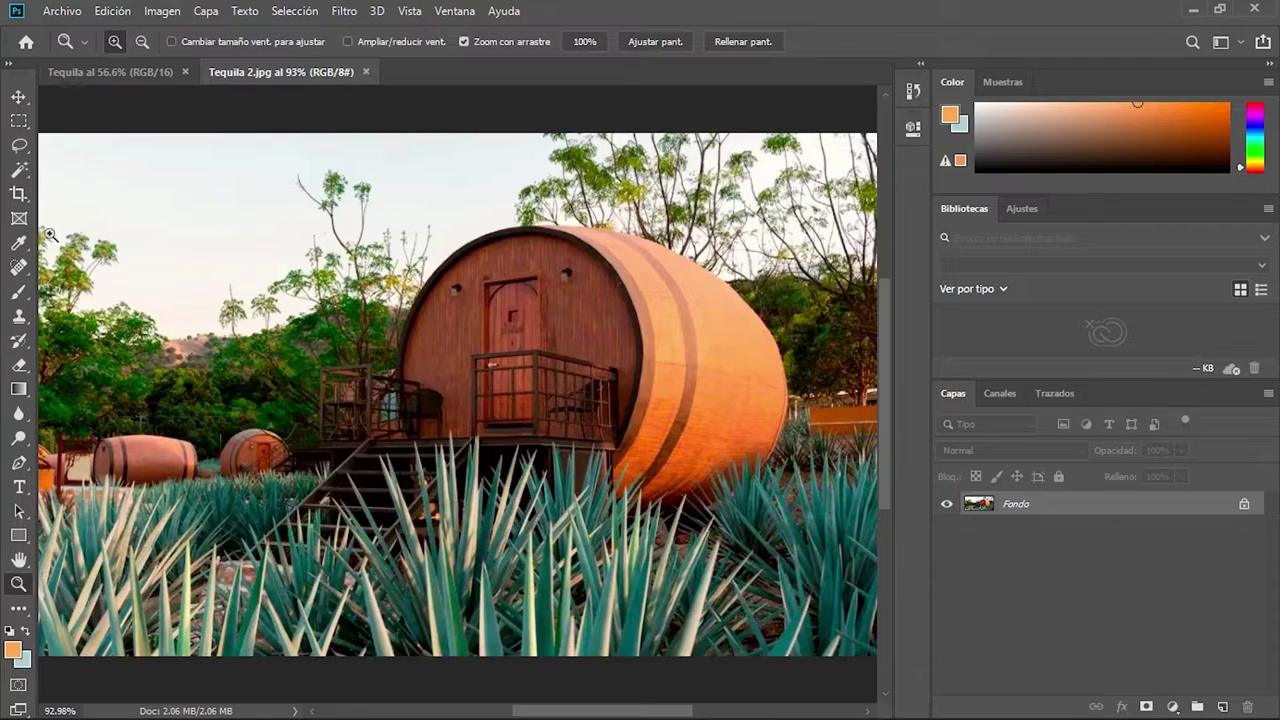
Rough out a Quick Selection of the barrel cabin and deck, then discard it for the Pen tool.
left_click(18, 169)
left_click_drag(480, 330, 607, 282)
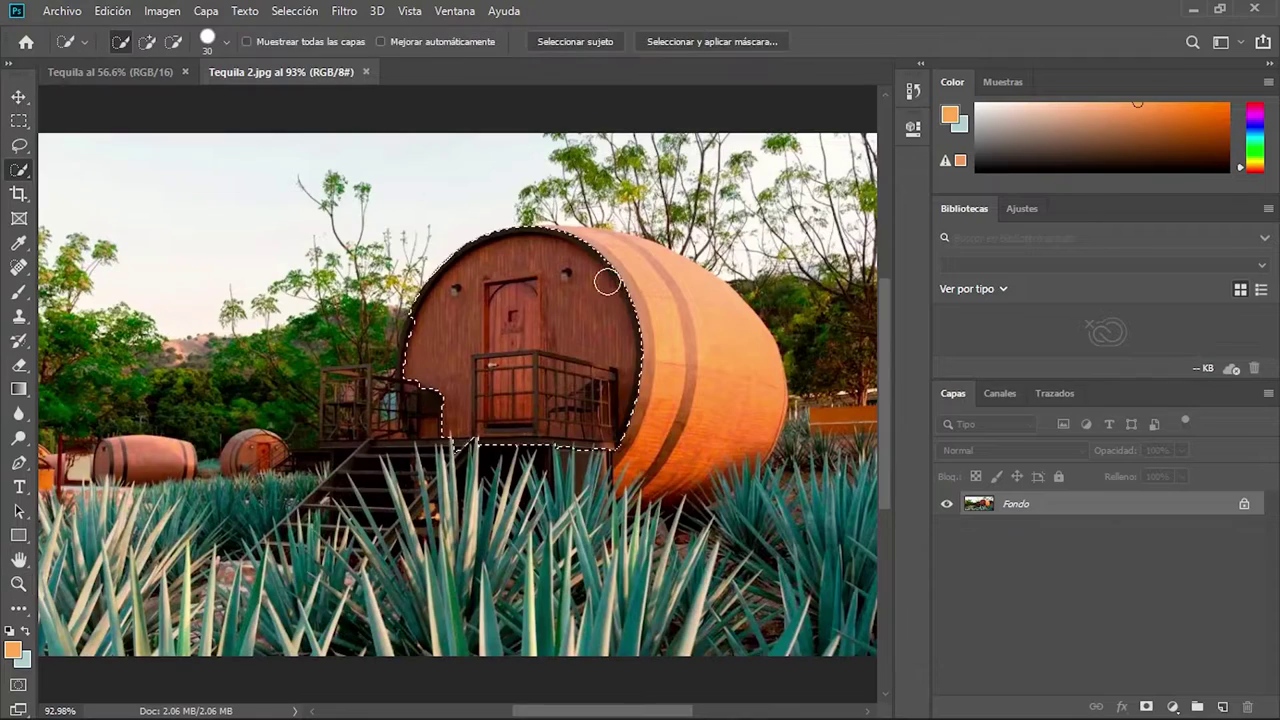
left_click_drag(762, 434, 62, 577)
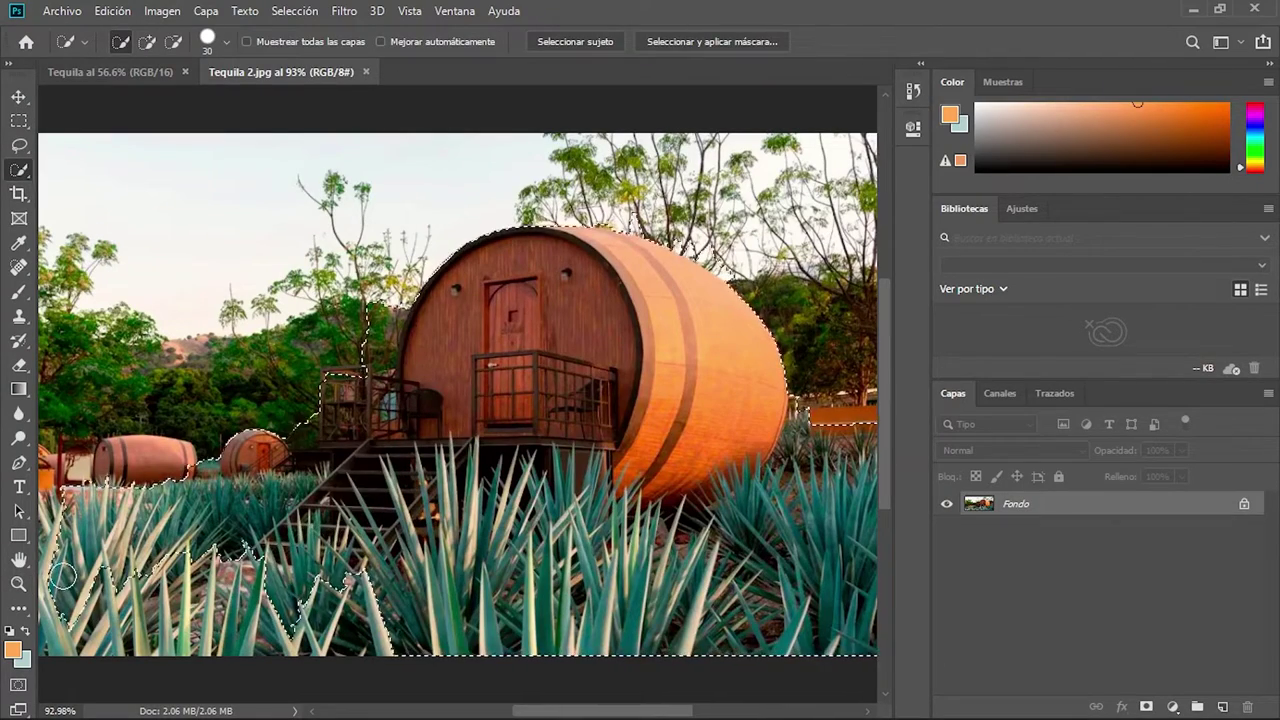
scroll(700, 300, "up", 5)
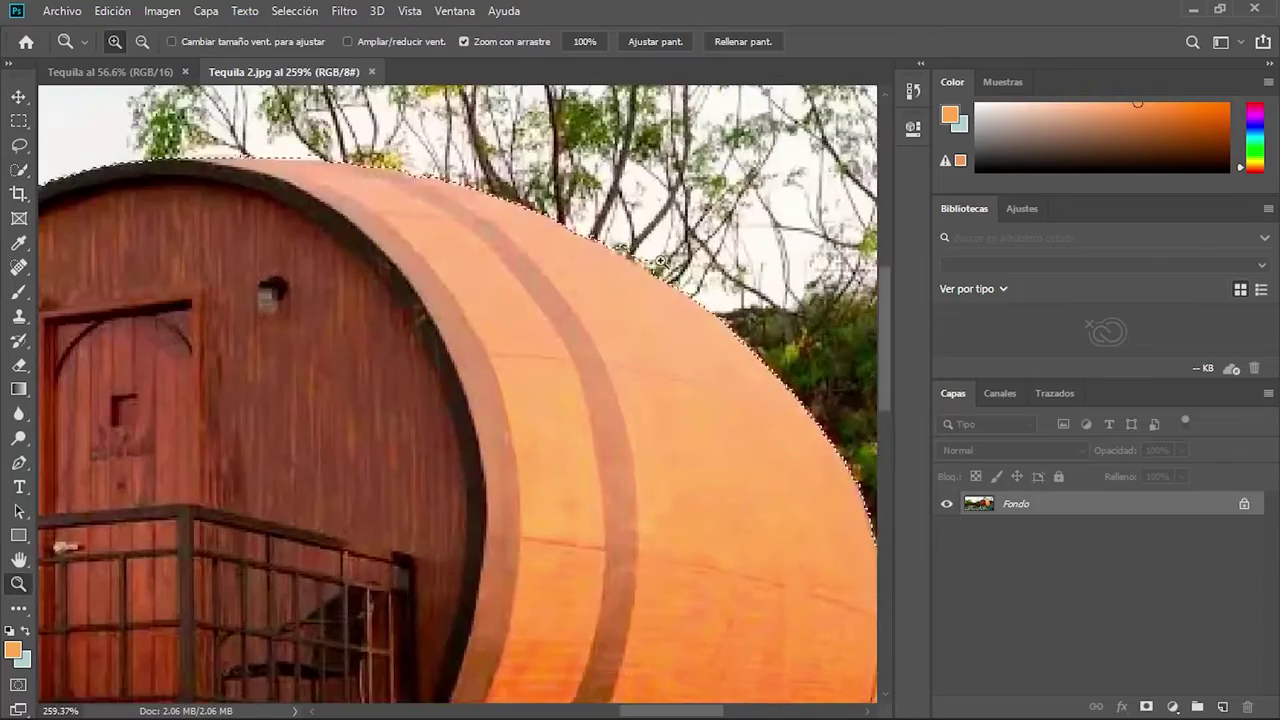
key("ctrl+d")
key("p")
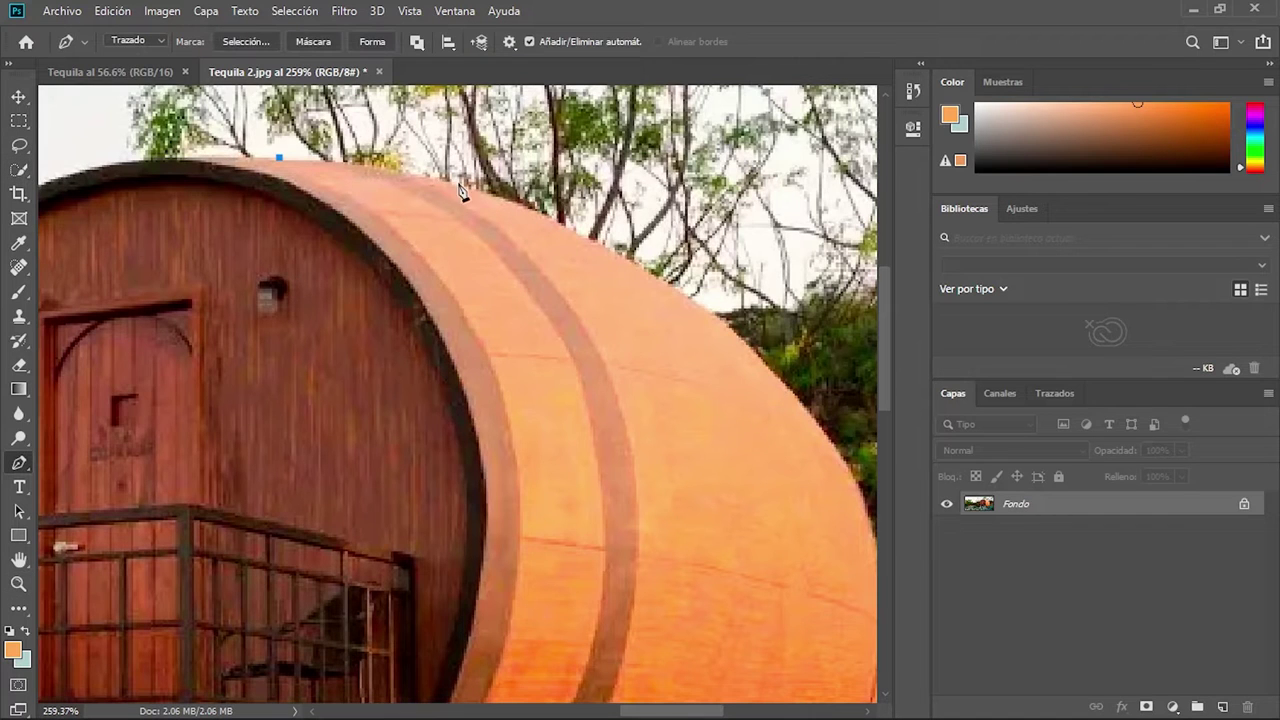
Trace the Pen path around the barrel, agaves, small barrels and deck.
left_click_drag(826, 440, 619, 240)
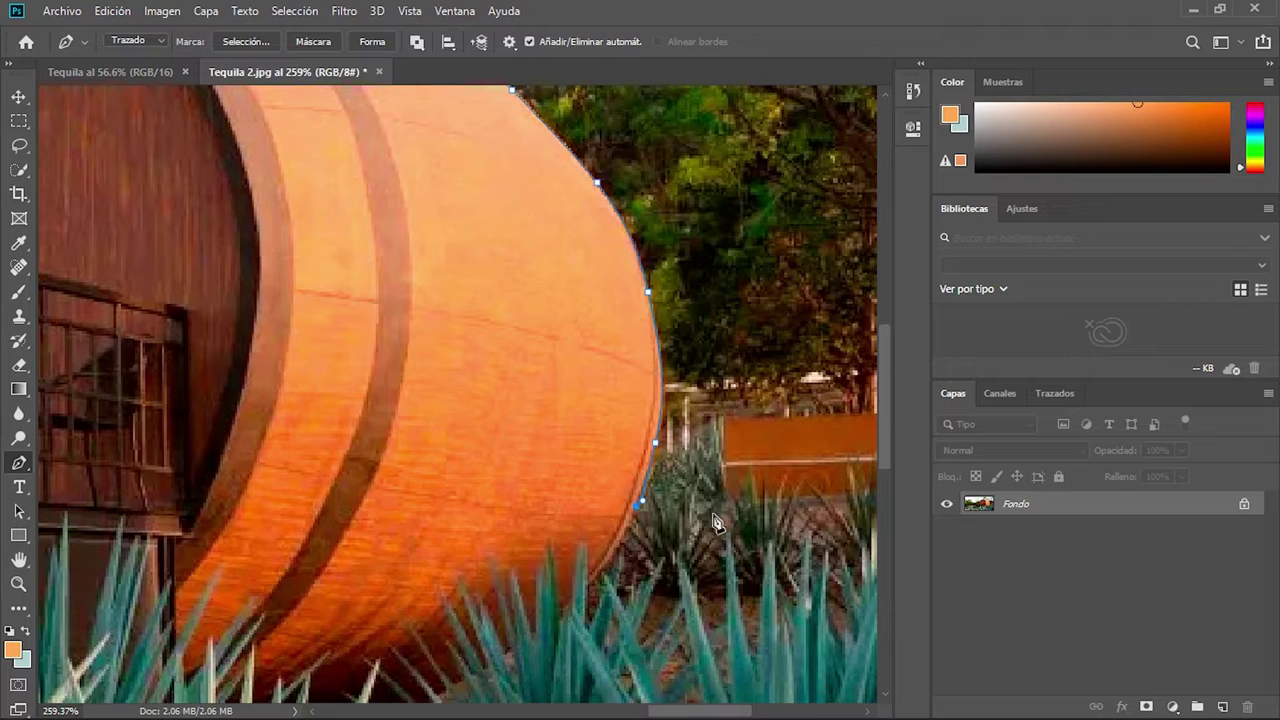
left_click_drag(876, 507, 439, 384)
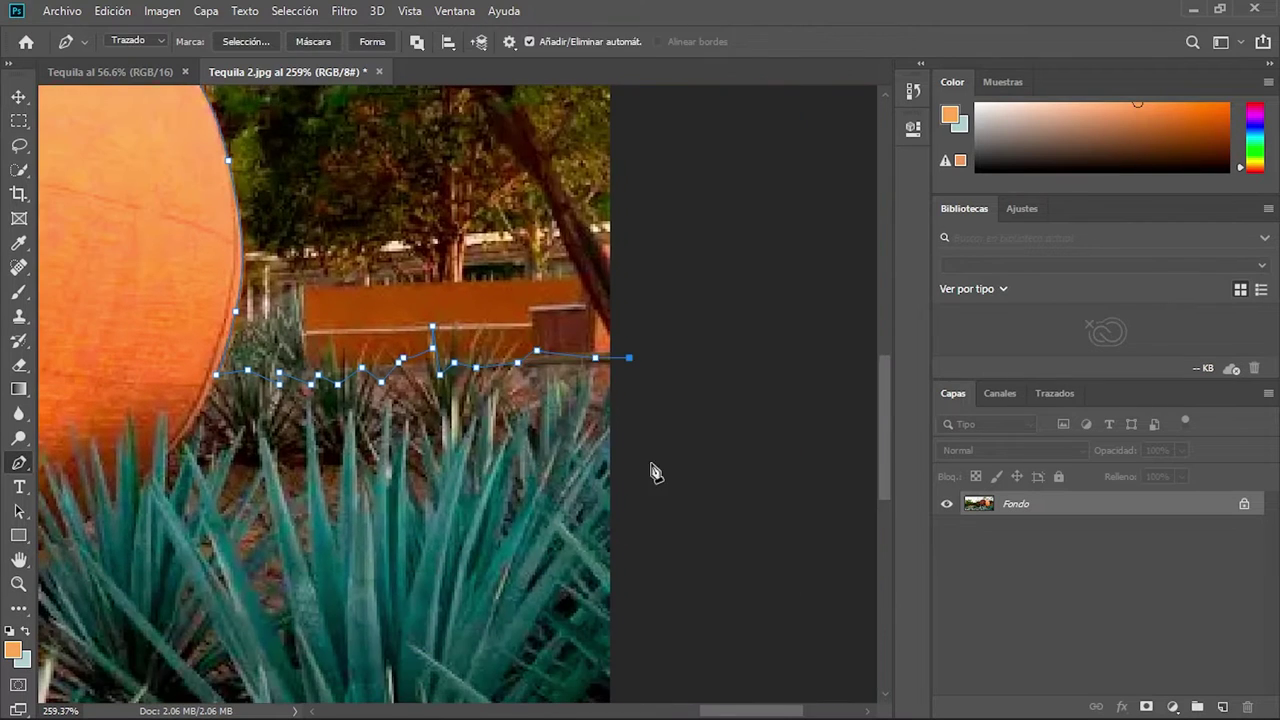
left_click_drag(655, 472, 178, 558)
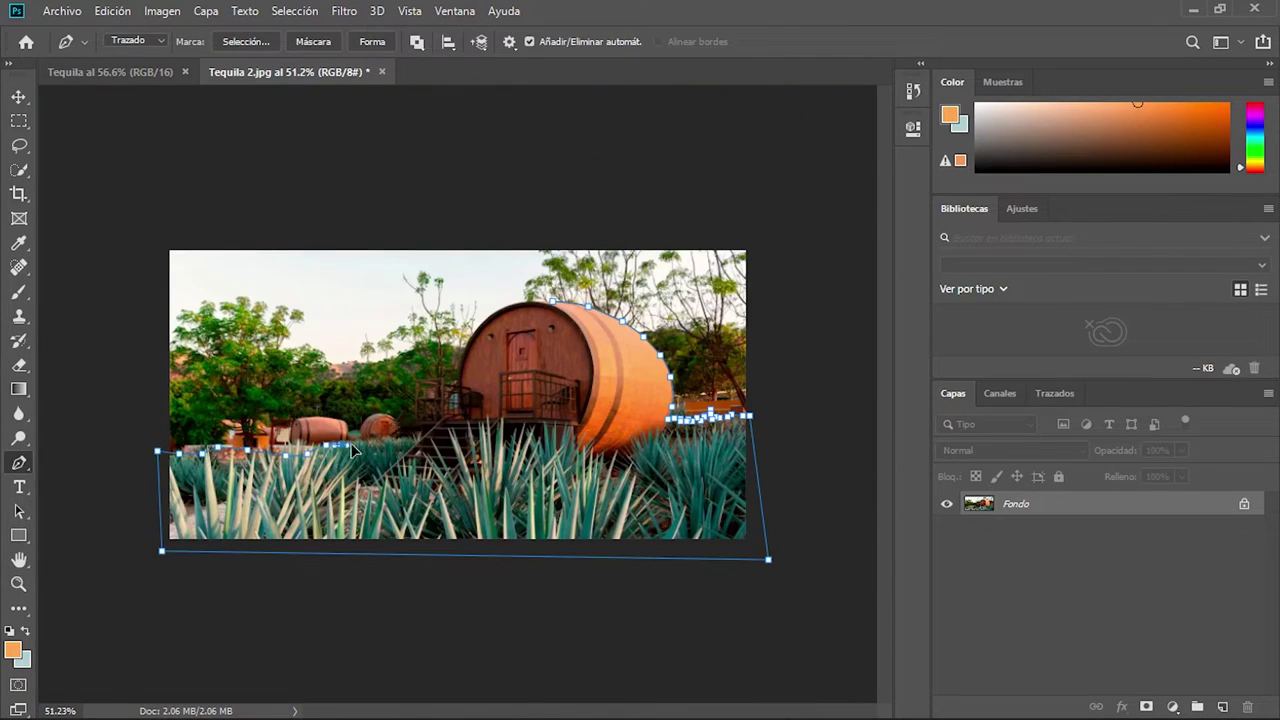
left_click_drag(352, 450, 430, 468)
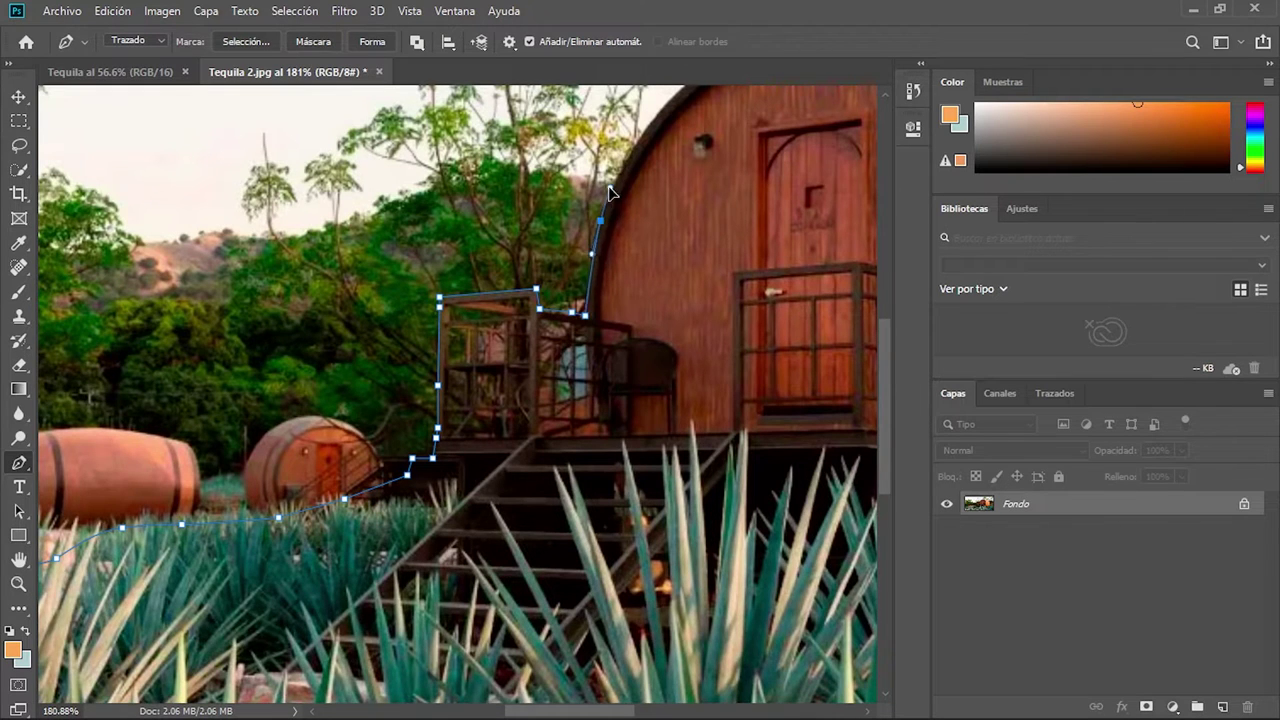
left_click_drag(612, 192, 490, 325)
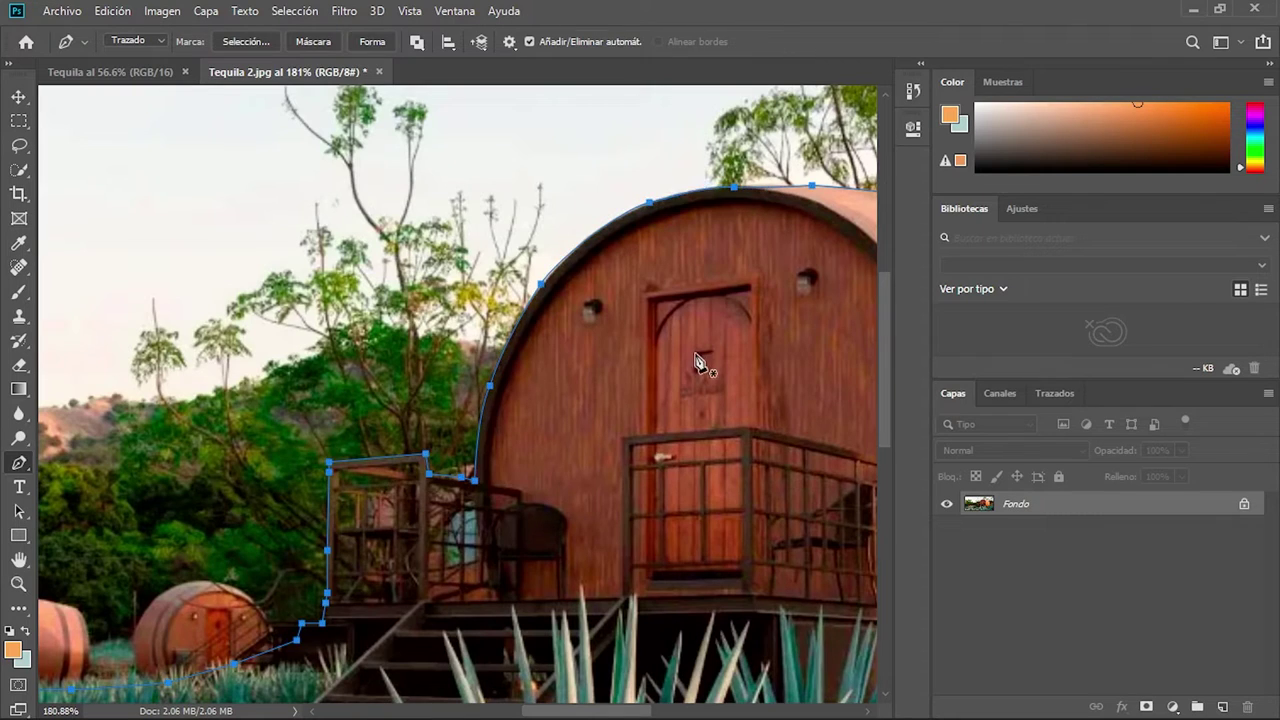
Convert the path to a selection and mask Capa 0, hiding the sky and trees.
key("ctrl+0")
left_click(246, 41)
key("Return")
left_click(1146, 706)
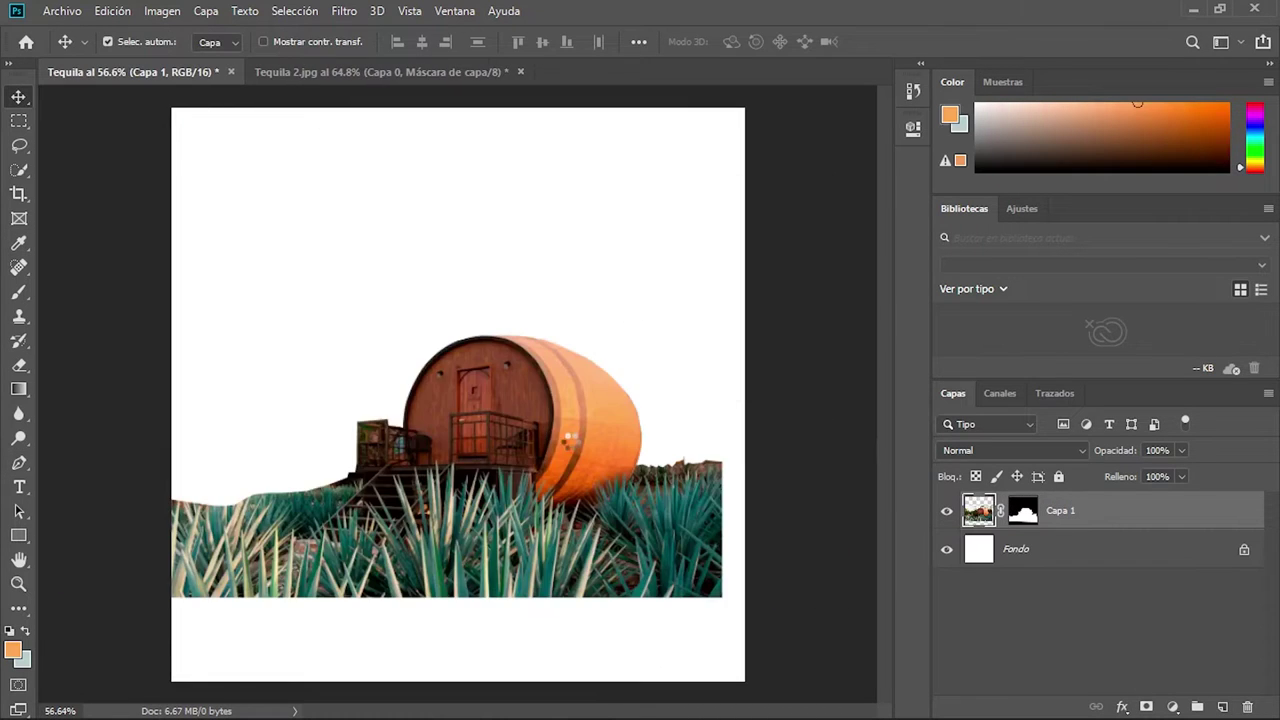
Drag the cut-out cabin into the Tequila image as Capa 1 and enlarge it across the bottom.
left_click_drag(568, 437, 523, 475)
key("ctrl+t")
left_click_drag(666, 371, 631, 491)
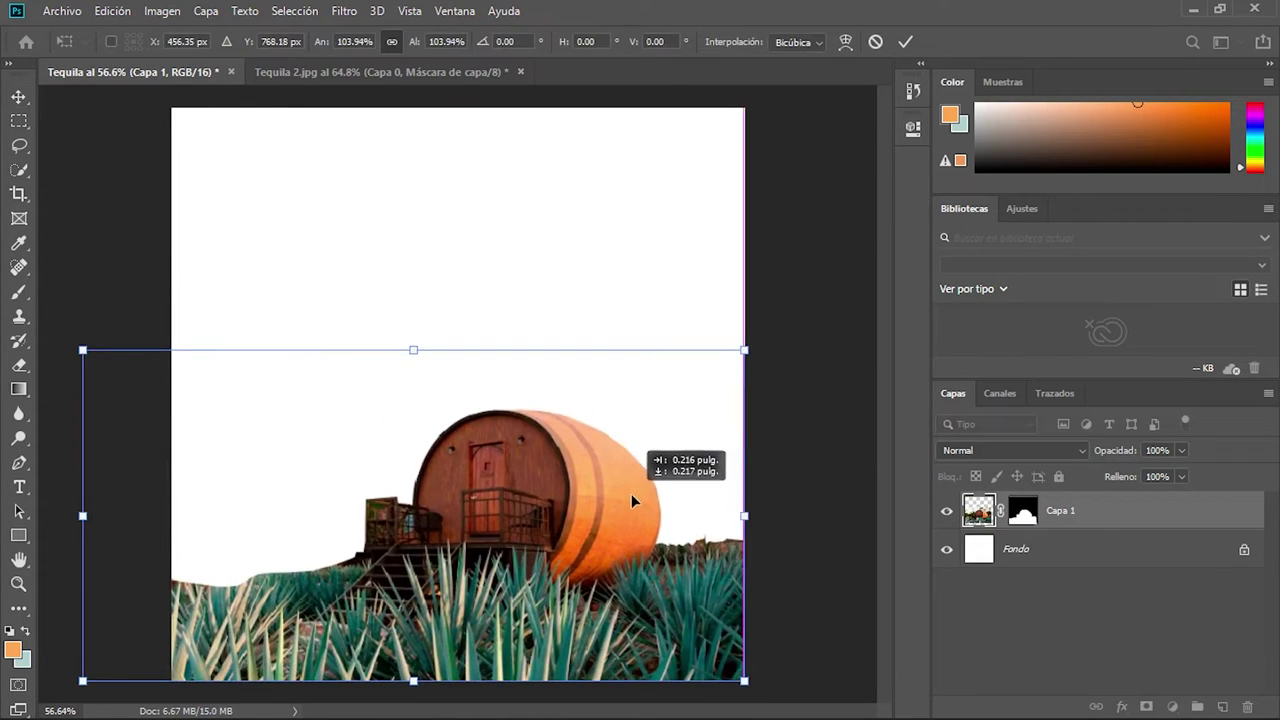
key("Return")
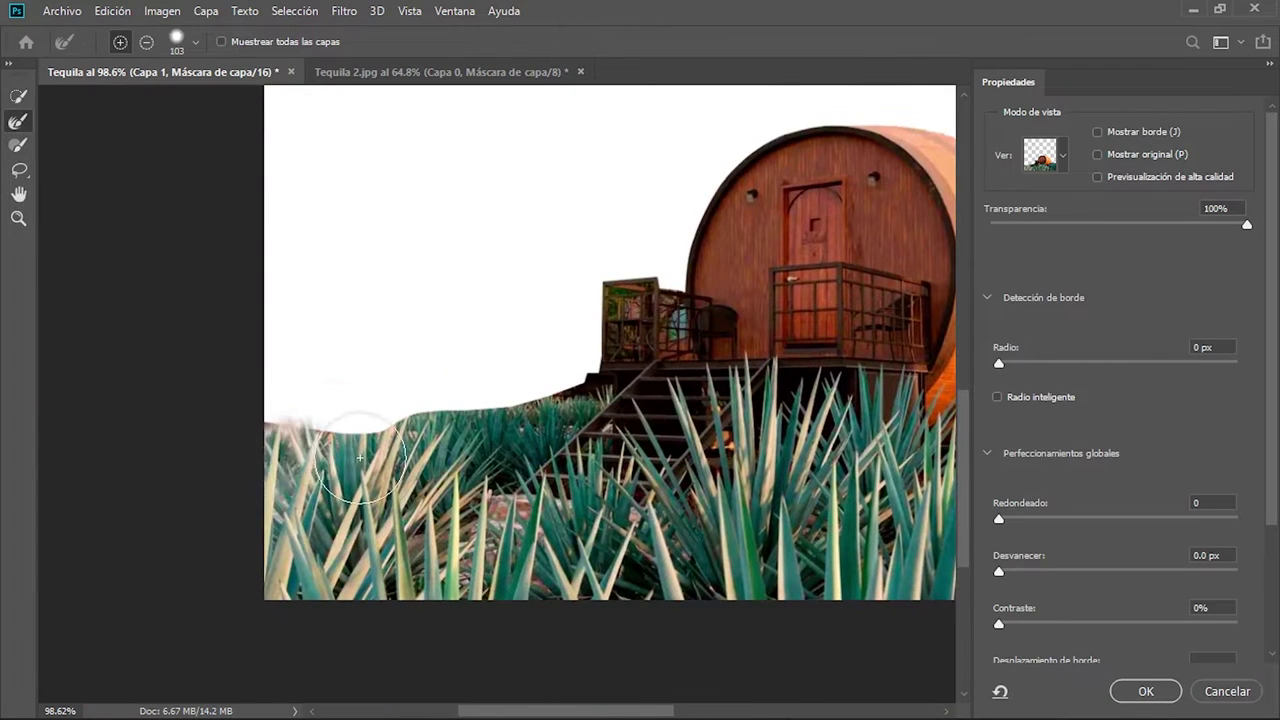
Refine the agave edge with a smaller brush and begin a Polygonal Lasso outline of a railing gap.
left_click_drag(308, 443, 303, 330)
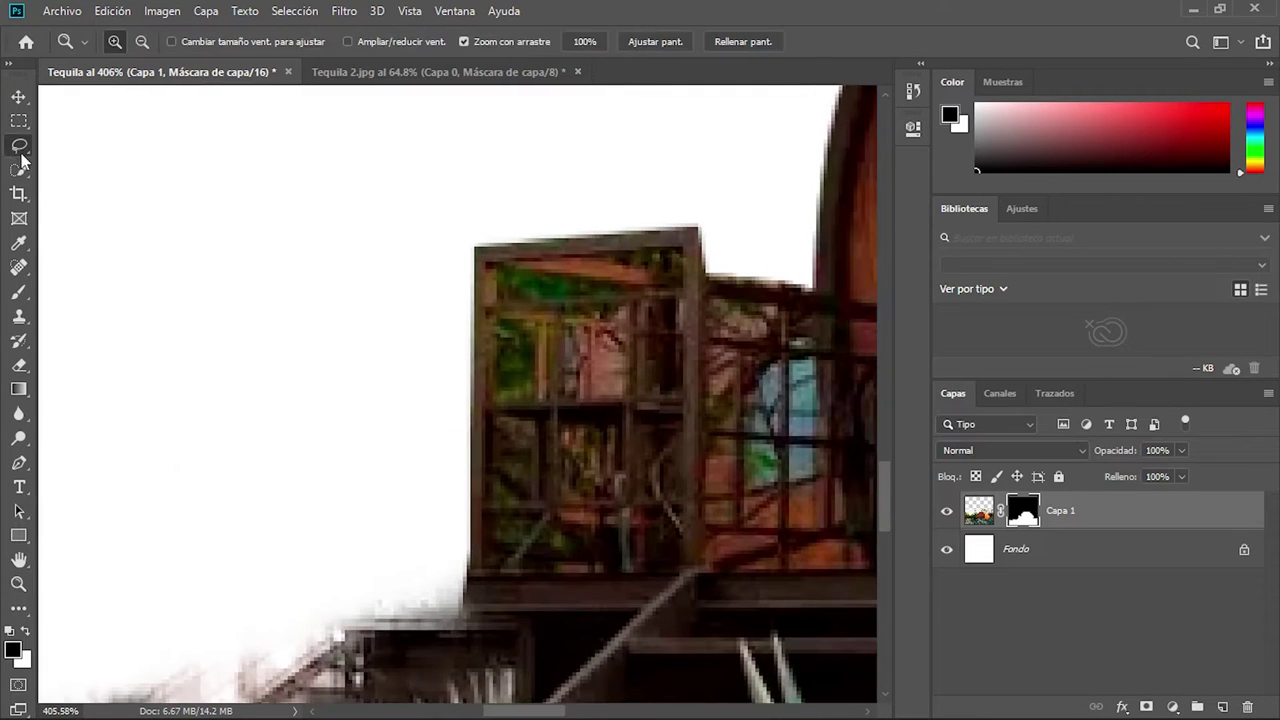
left_click(19, 146)
left_click(491, 318)
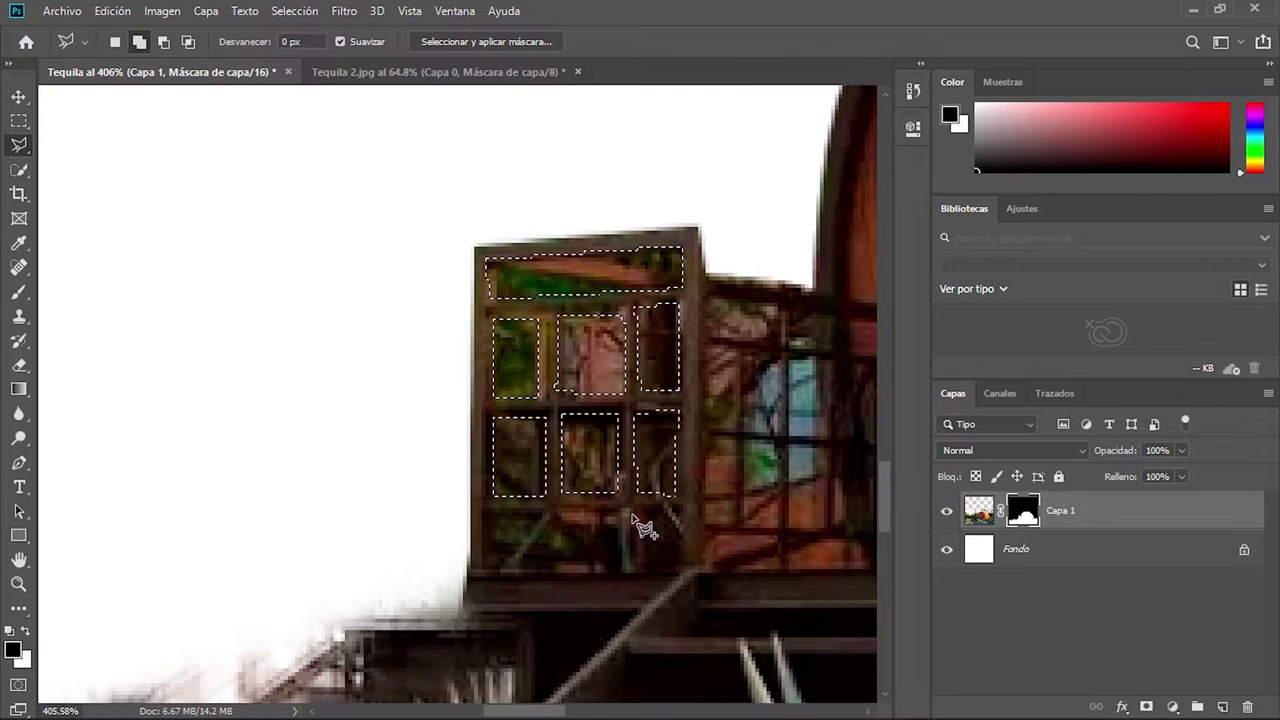
Outline the right, bottom middle and bottom left railing panes with the Polygonal Lasso.
left_click(634, 570)
left_click(562, 512)
left_click(618, 562)
left_click(542, 512)
left_click(490, 555)
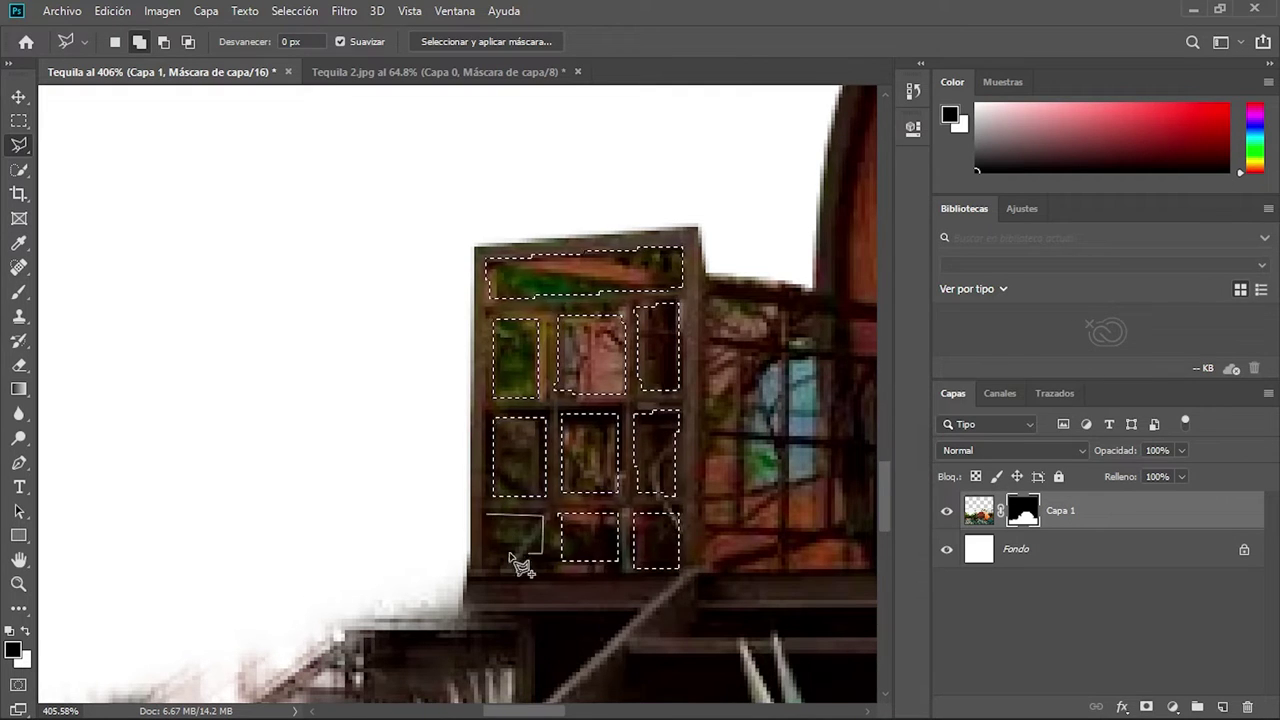
left_click(490, 512)
Brush the selected panes out of the mask, then lasso the chair-side railing gaps.
key("b")
left_click_drag(500, 300, 650, 550)
key("z")
key("ctrl+0")
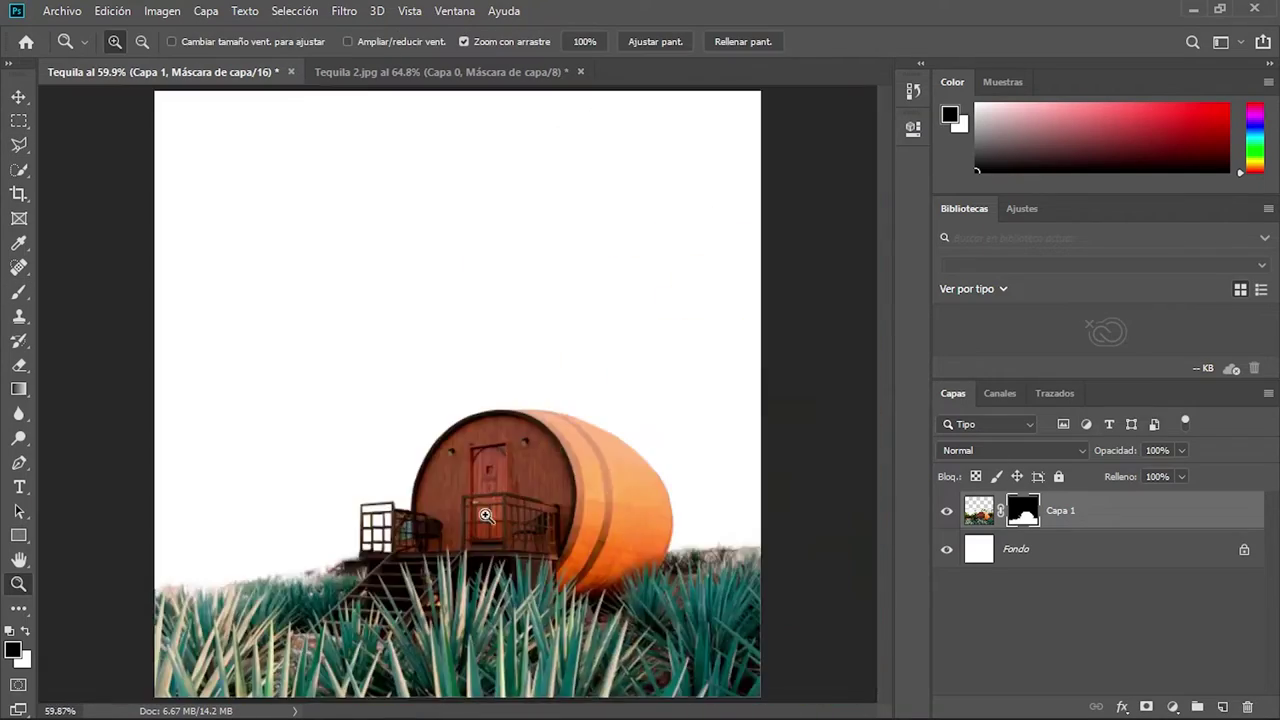
left_click_drag(515, 538, 560, 538)
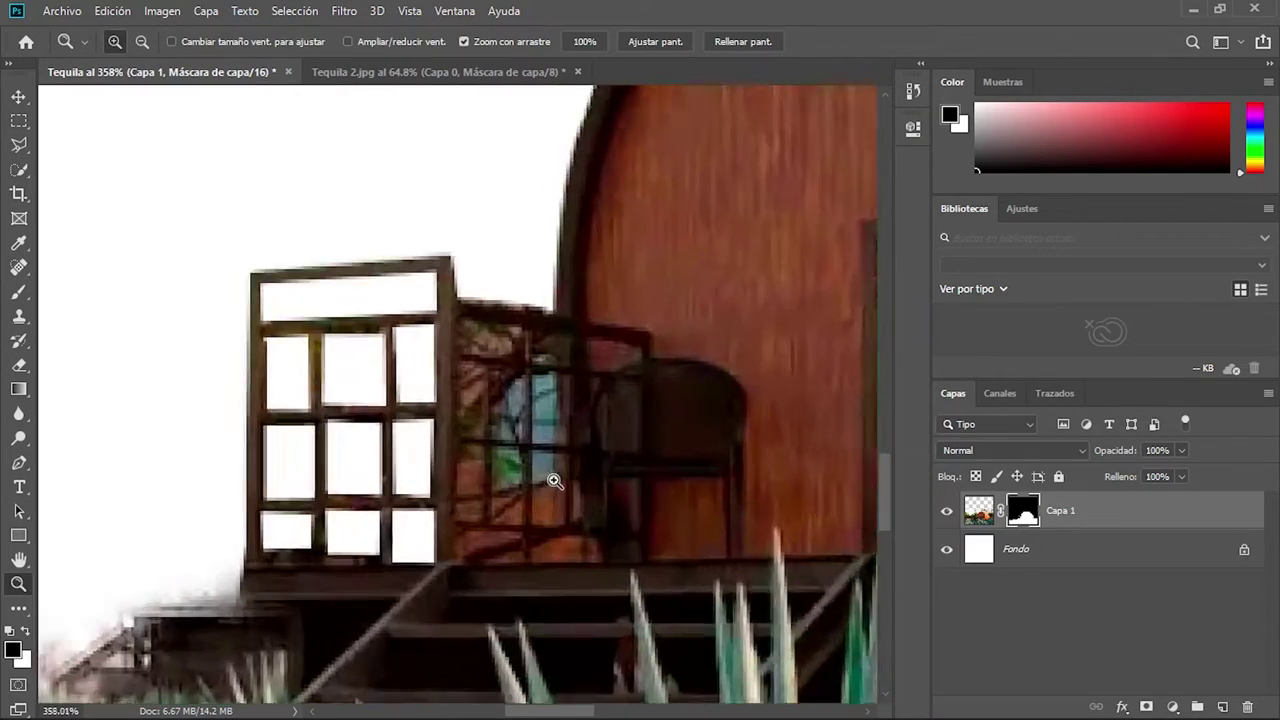
left_click_drag(565, 452, 600, 452)
key("l")
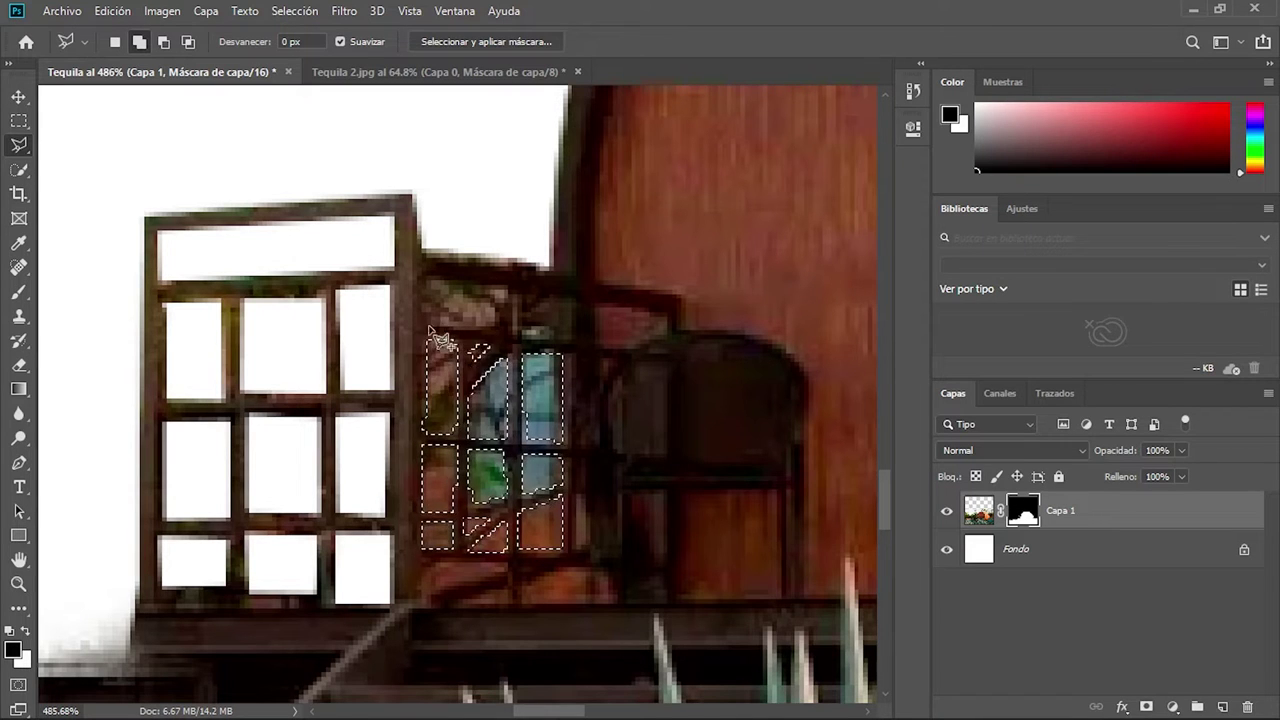
key("z")
key("ctrl+0")
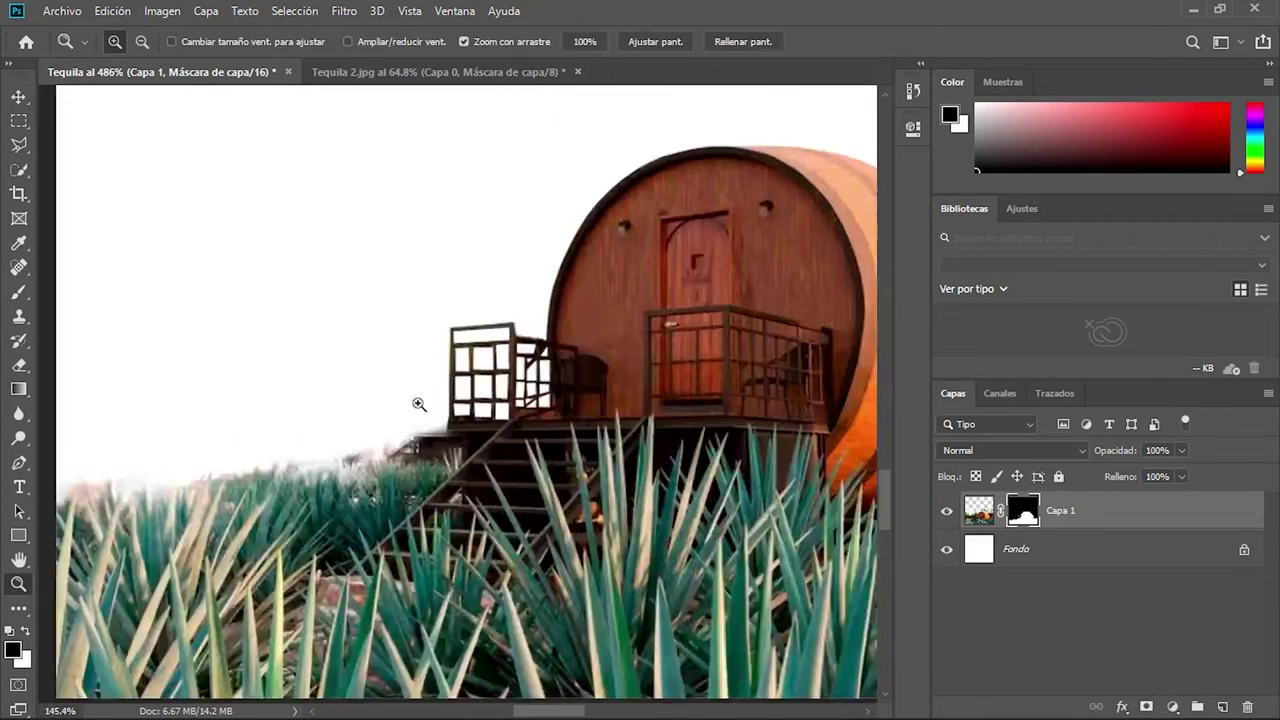
Place the Cielo sky image embedded and stretch it to cover the whole canvas.
left_click(62, 11)
left_click(107, 366)
left_click(337, 171)
left_click(480, 417)
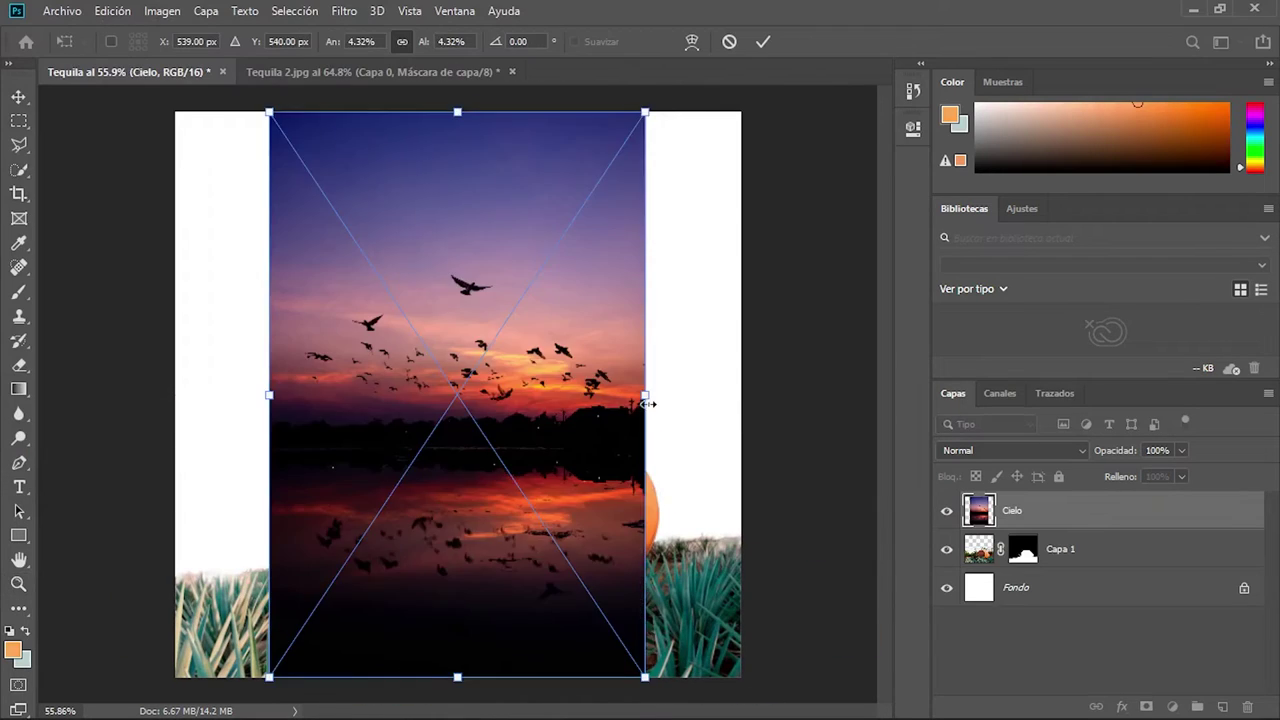
left_click_drag(271, 394, 177, 418)
left_click_drag(651, 418, 746, 420)
left_click_drag(391, 460, 391, 483)
key("Return")
Move Cielo behind the cabin layer and lasso the large bird at the top.
key("z")
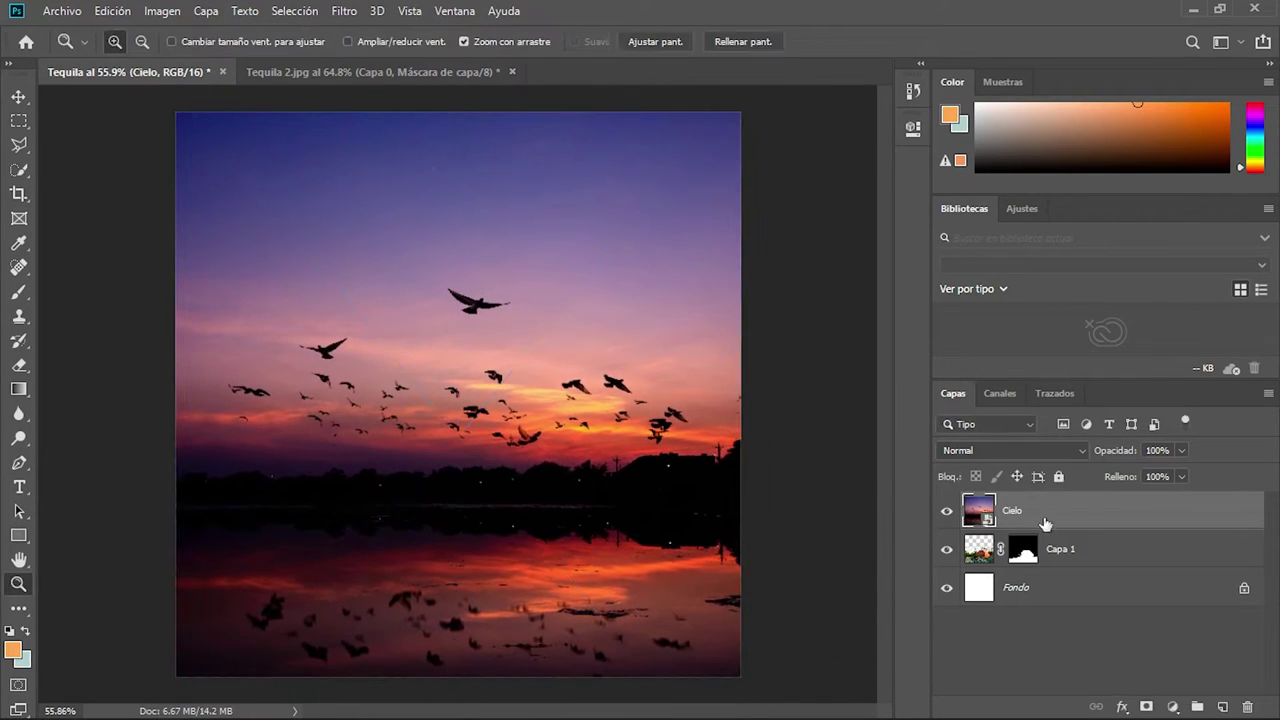
key("ctrl+bracketleft")
key("l")
left_click_drag(478, 285, 485, 325)
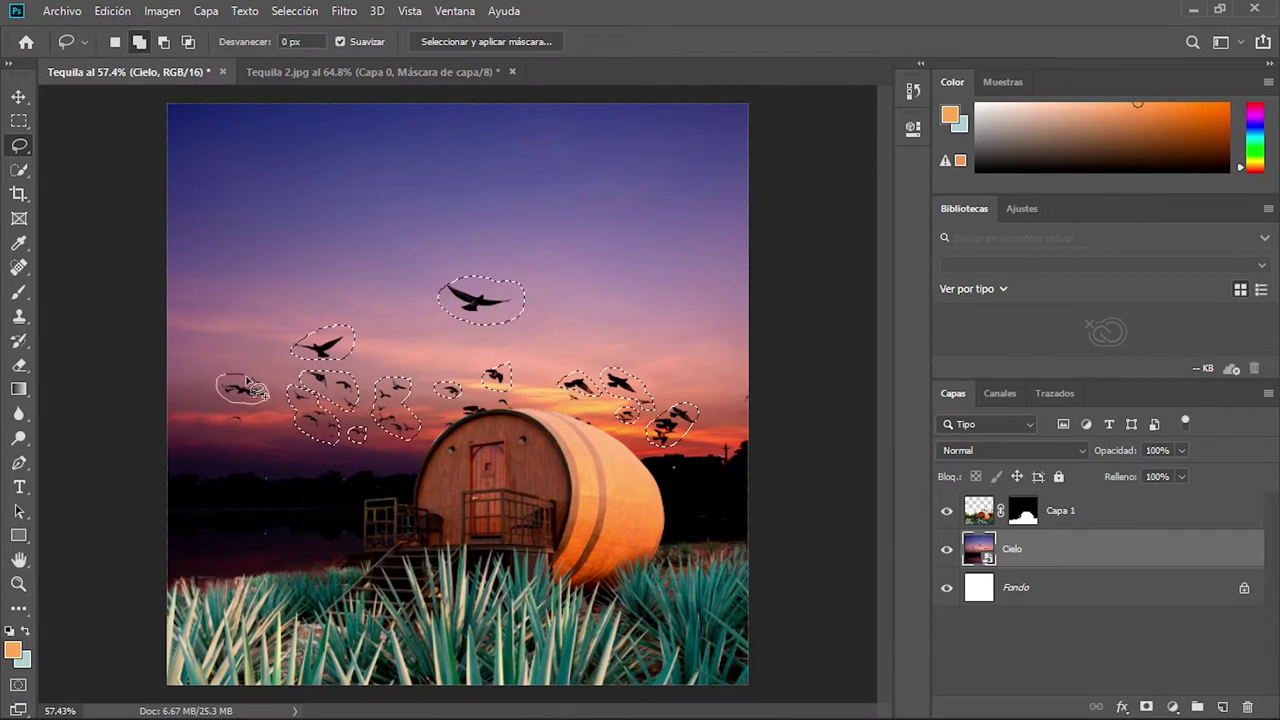
Remove the selected birds from the sky with Content-Aware Fill.
left_click(112, 11)
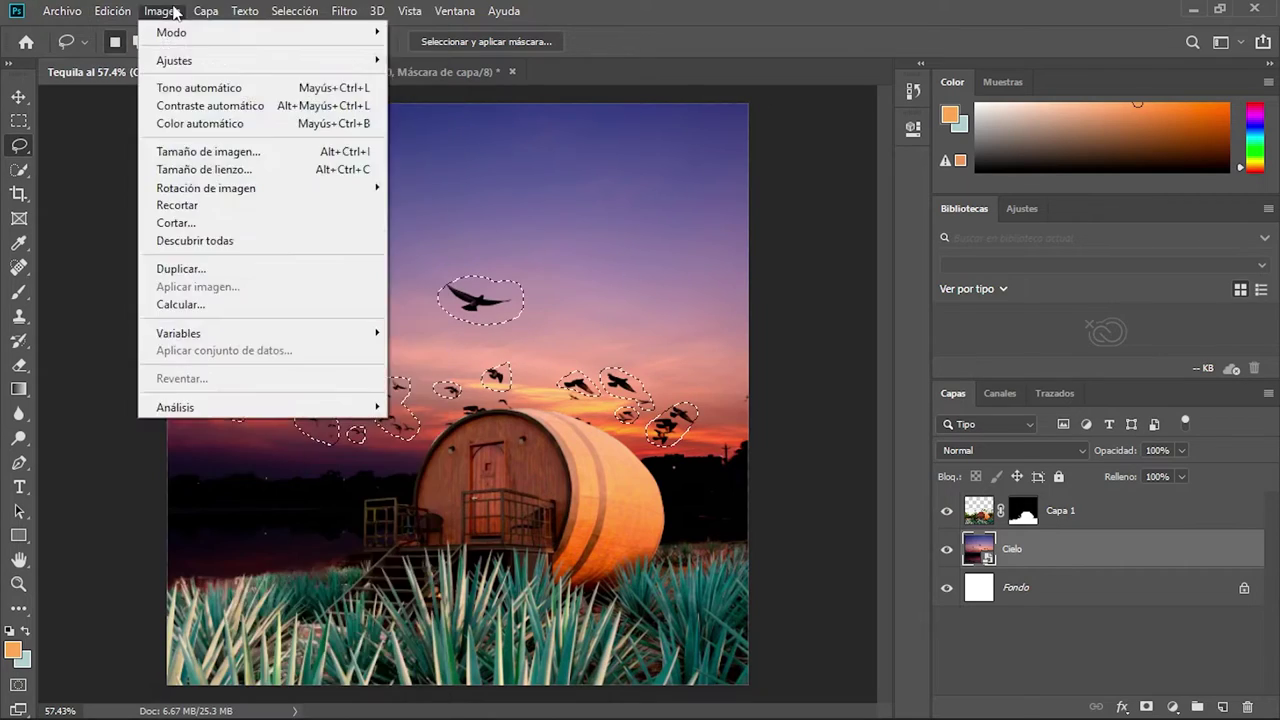
left_click(314, 194)
left_click(112, 11)
left_click(481, 345)
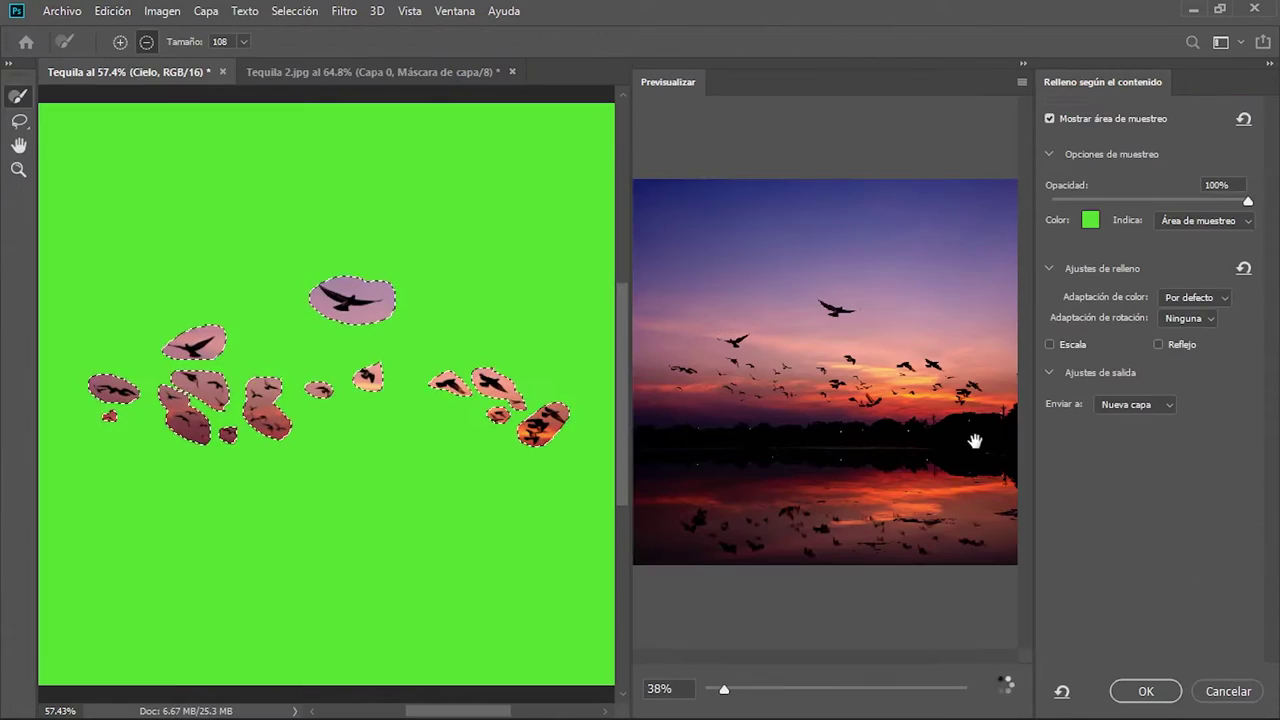
left_click(1146, 691)
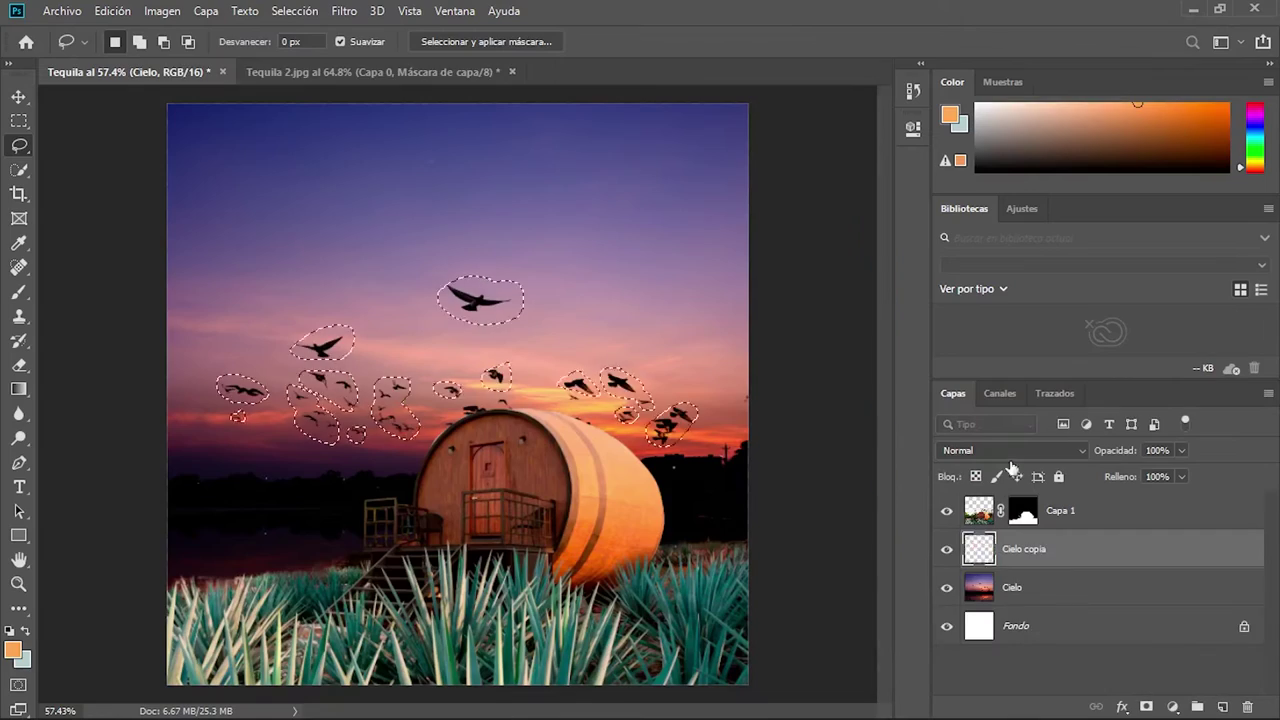
Delete the original Cielo layer and move the filled sky lower on the canvas.
left_click(998, 587)
key("Delete")
key("v")
mouse_move(569, 314)
left_mouse_down()
mouse_move(563, 422)
mouse_move(563, 410)
left_mouse_up()
Paint a red glow over the right sky on a new Overlay layer.
key("ctrl+shift+alt+n")
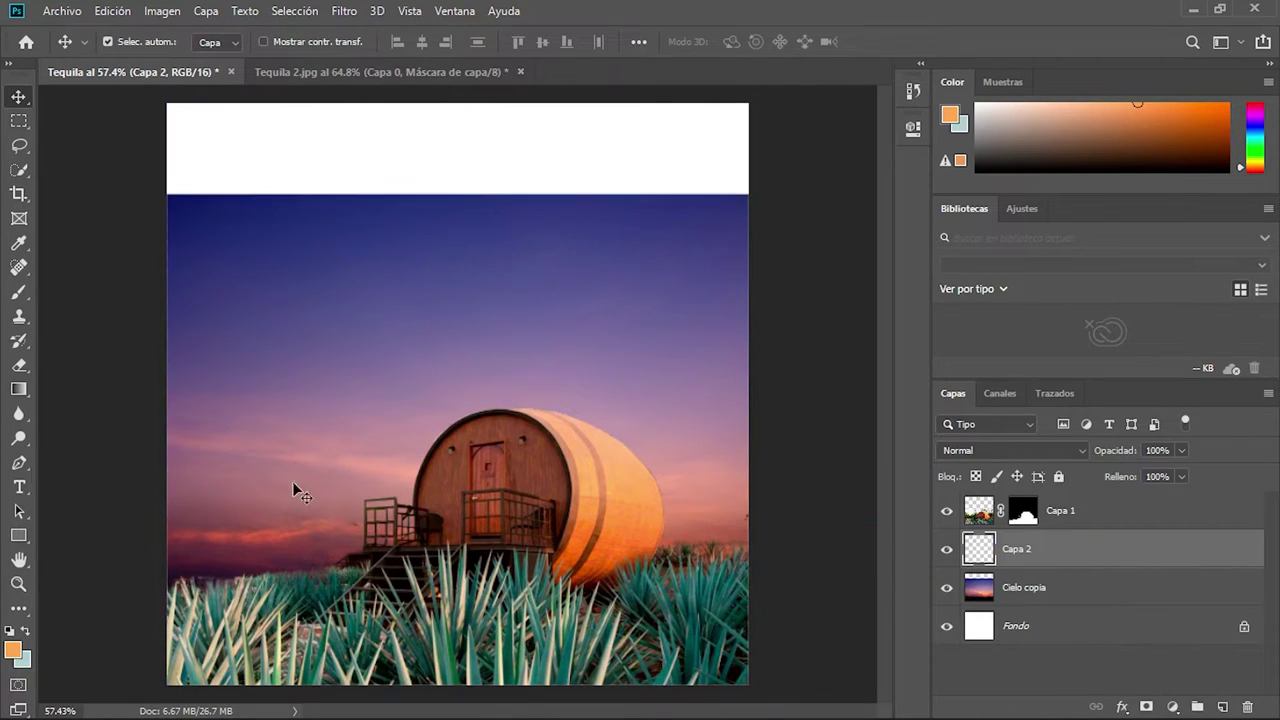
key("b")
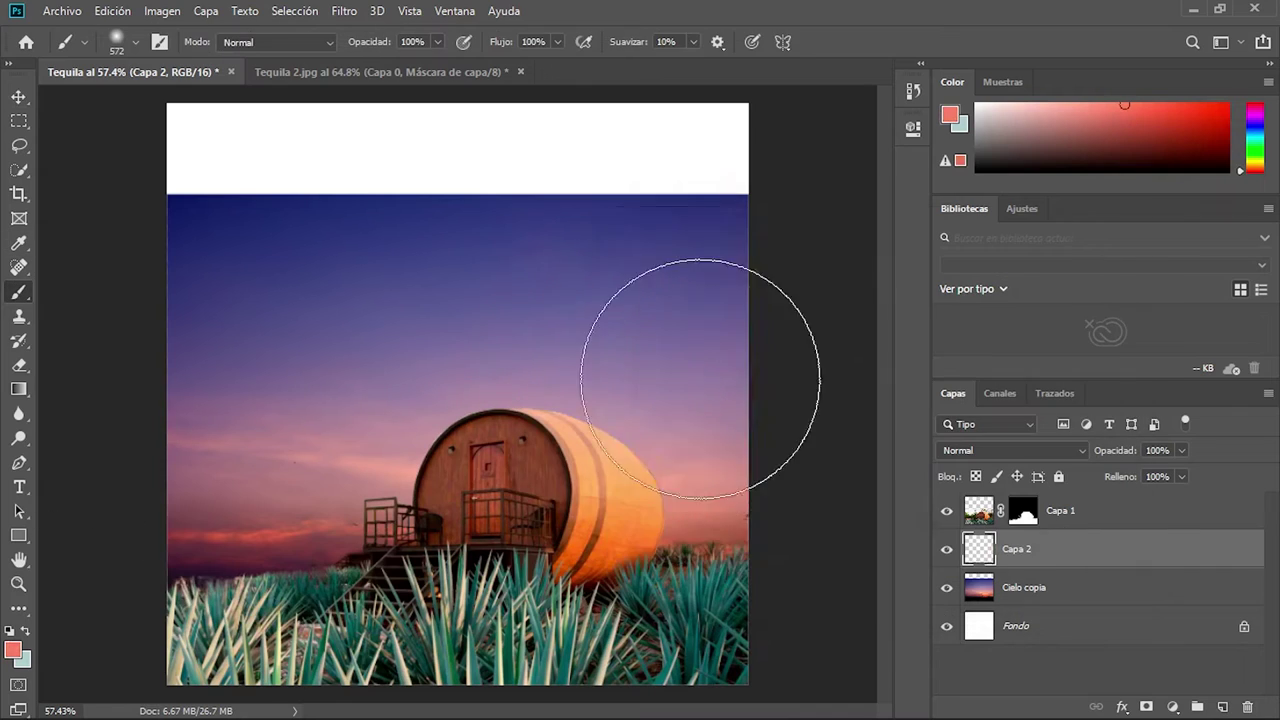
left_click_drag(700, 379, 728, 400)
left_click(1013, 450)
left_click(975, 477)
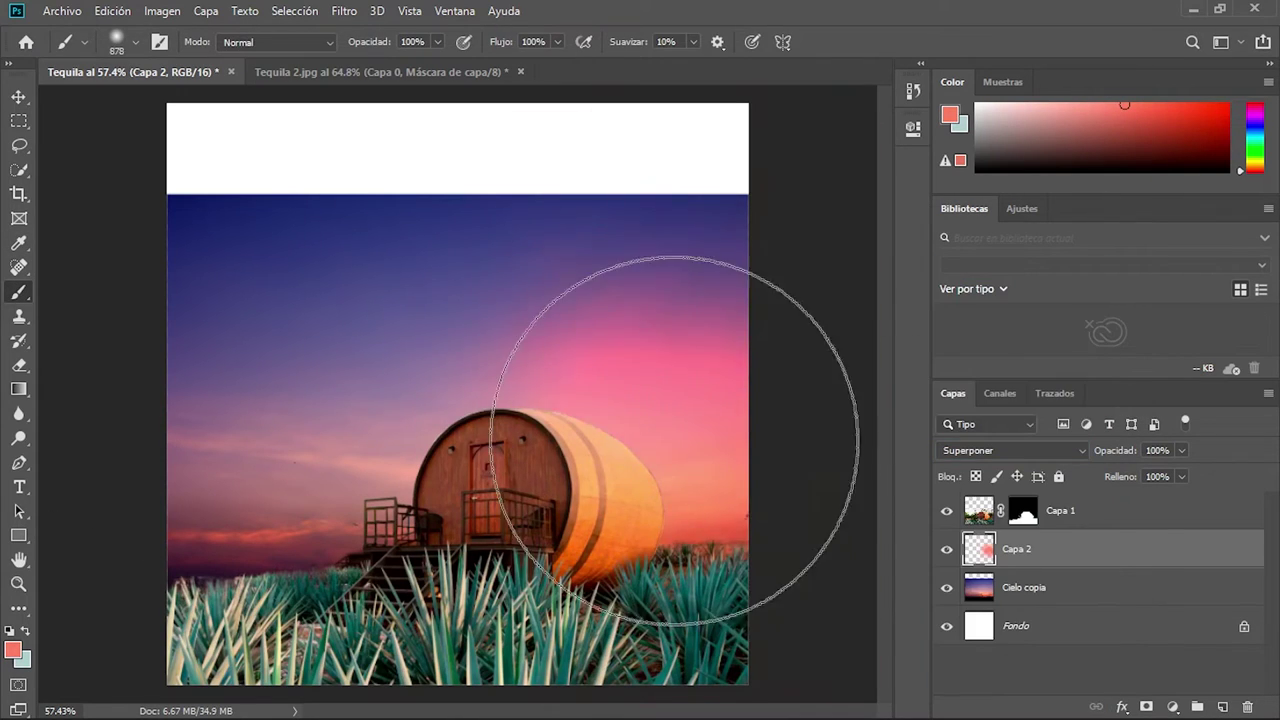
key("z")
left_click_drag(663, 434, 663, 466)
Warm Capa 1 in Camera Raw: temperature +8, tint +28, adjusted exposure and highlights.
key("alt+bracketright")
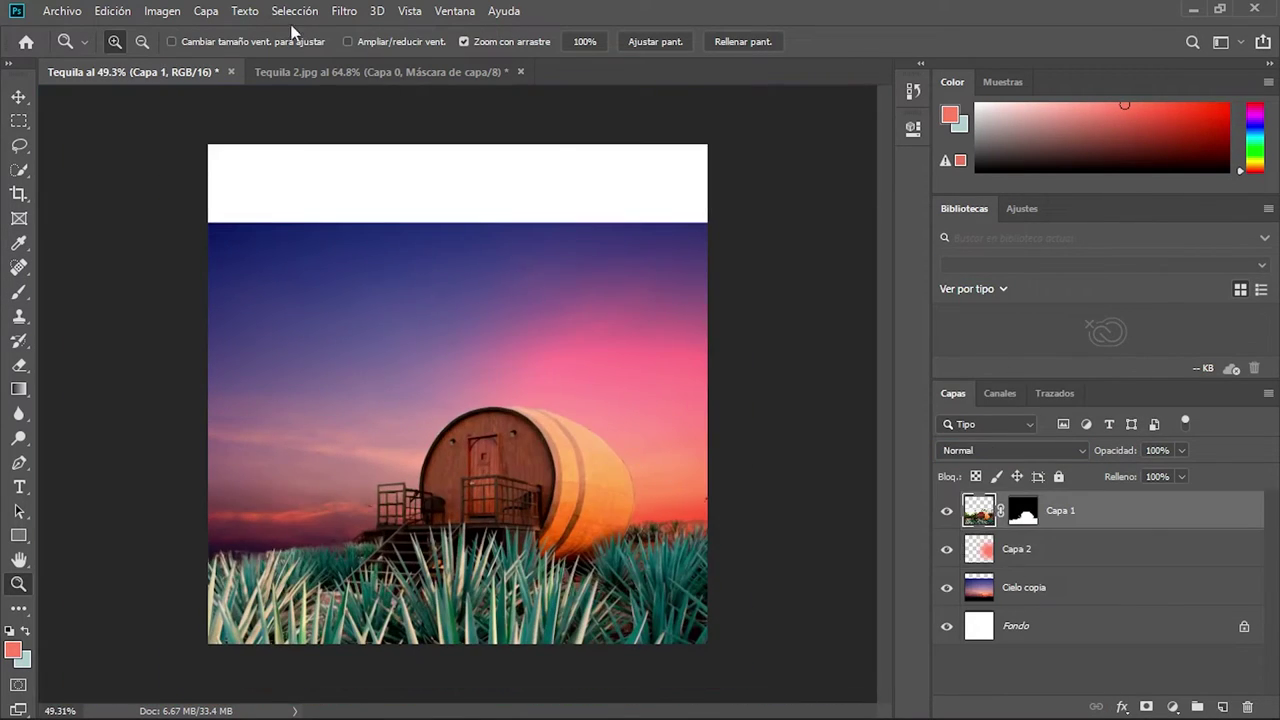
left_click(344, 11)
left_click(598, 177)
left_click_drag(1086, 375, 1097, 383)
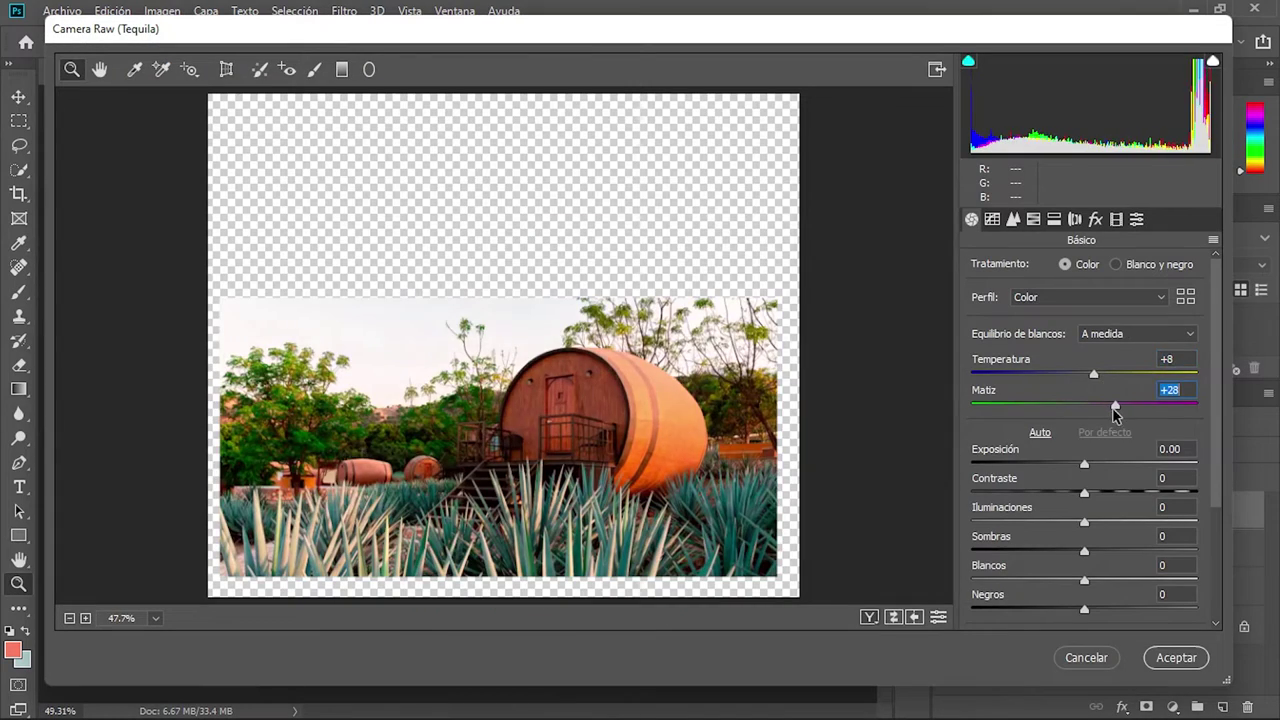
left_click_drag(1084, 464, 1074, 464)
left_click_drag(1084, 522, 1110, 522)
left_click(1176, 657)
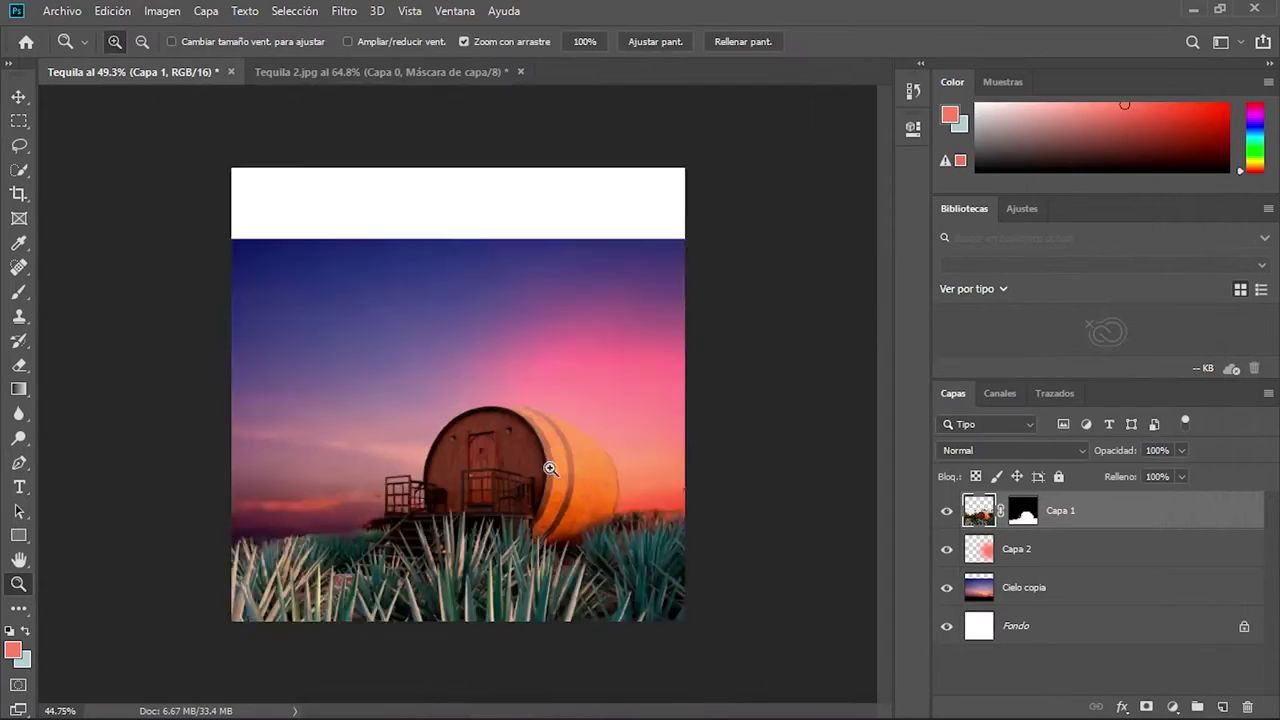
Place the Sky Night image into the composite.
left_click(62, 11)
left_click(143, 366)
double_click(443, 177)
Give Sky Night a gradient mask fading its lower part and move it lower.
key("Return")
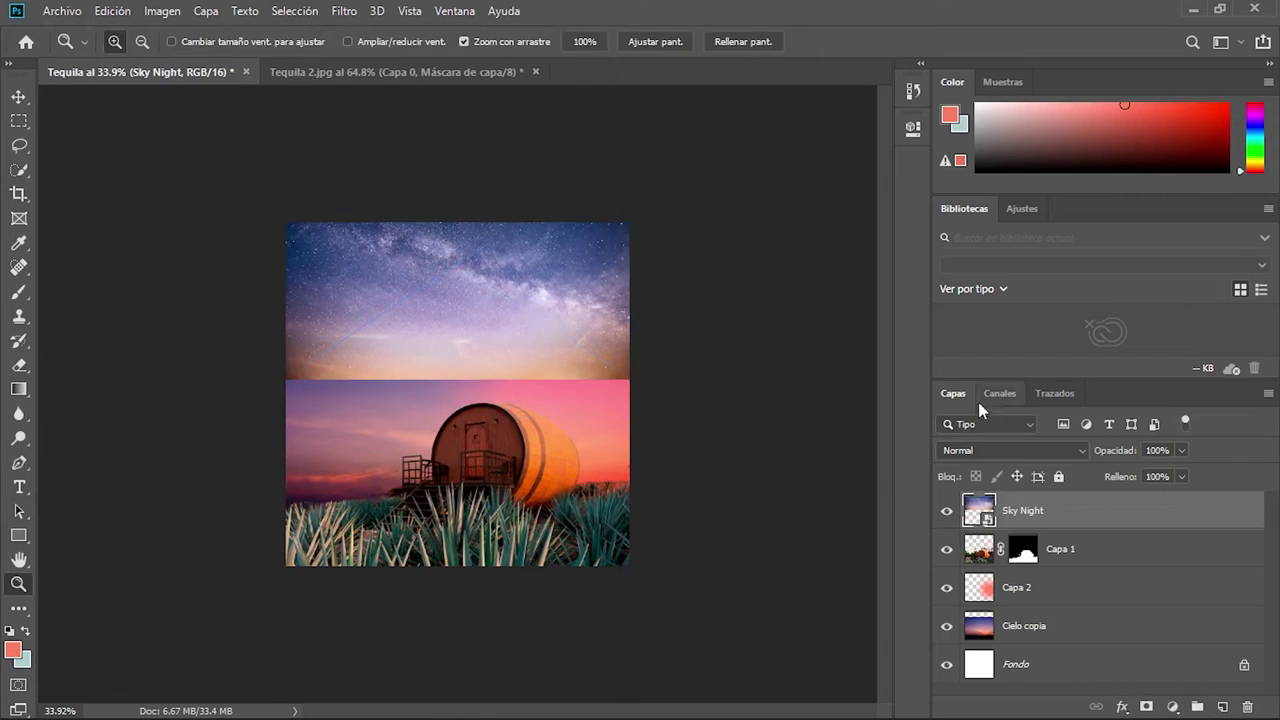
left_click(1146, 707)
left_click(19, 389)
left_click_drag(457, 400, 457, 330)
key("v")
left_click_drag(534, 366, 473, 388)
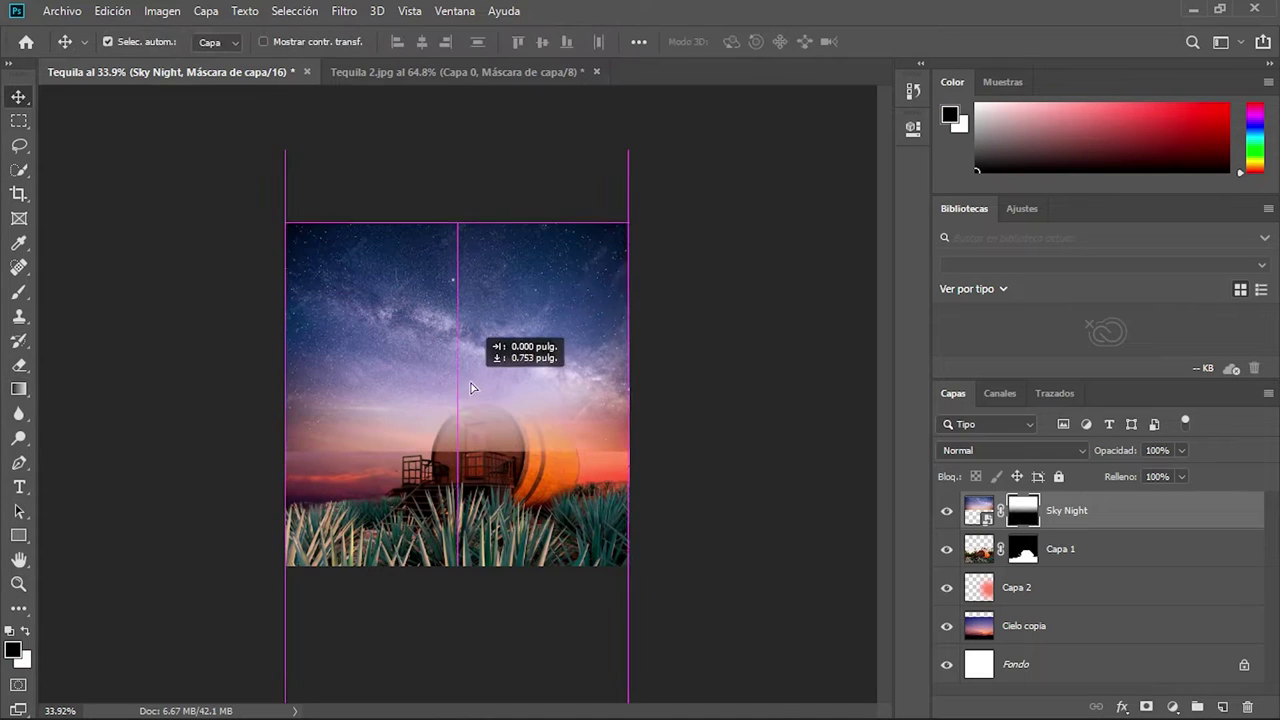
Set the Sky Night layer's blend mode to Multiplicar.
left_click(1012, 450)
left_click(978, 510)
left_click(1012, 450)
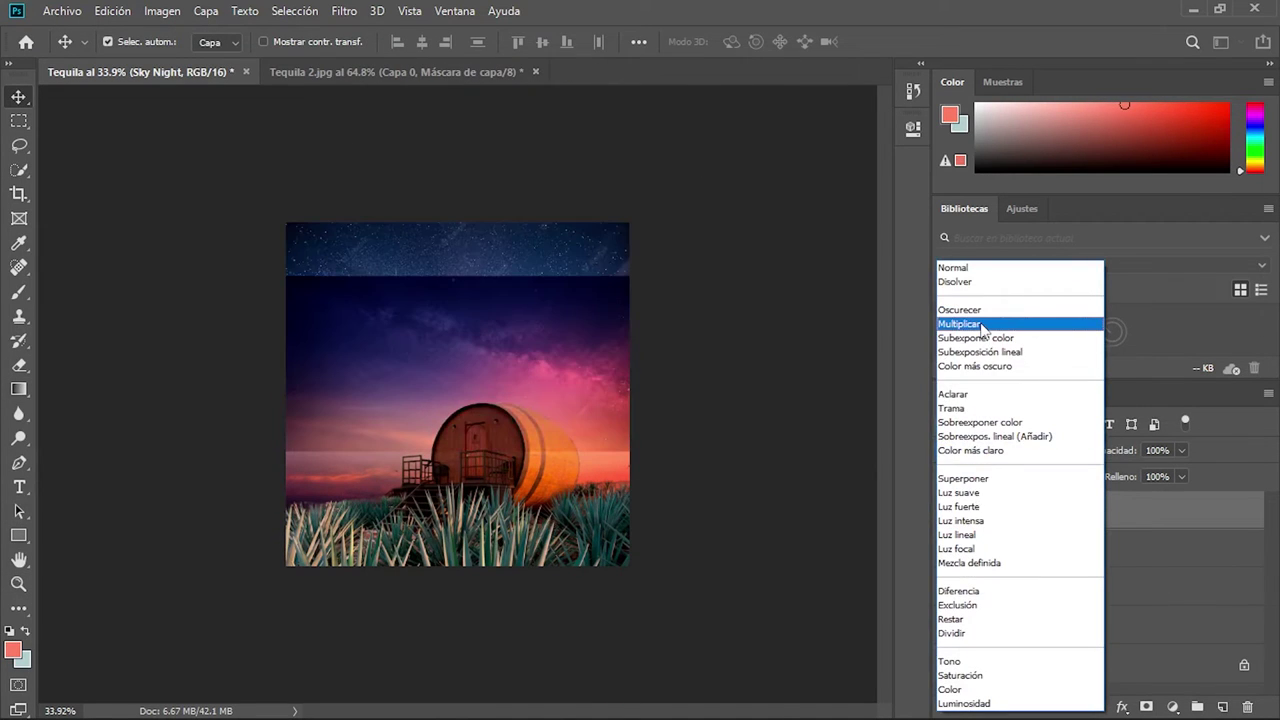
left_click(982, 324)
Brush black on the Sky Night mask to hide stars around the barrel.
key("ctrl+\\")
key("ctrl+2")
key("ctrl+\\")
key("b")
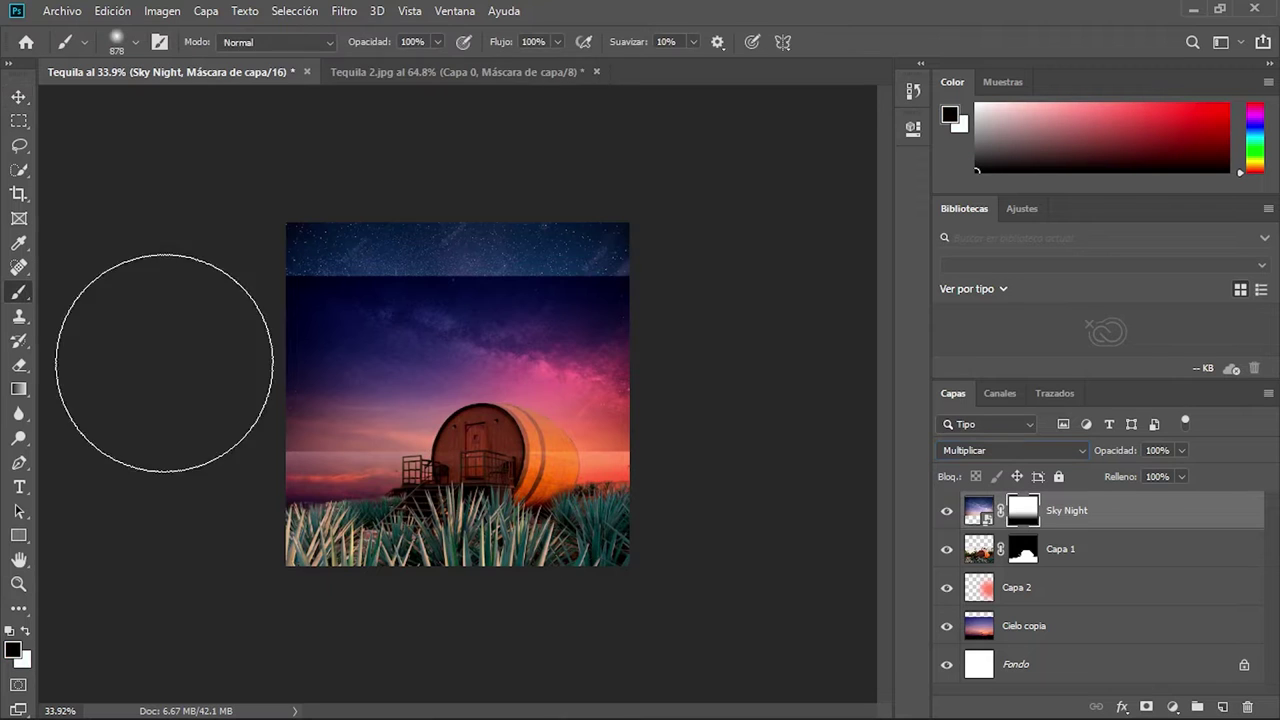
left_click_drag(520, 410, 503, 480)
Mask Cielo copia and paint it away to reveal the Milky Way.
left_click(979, 548)
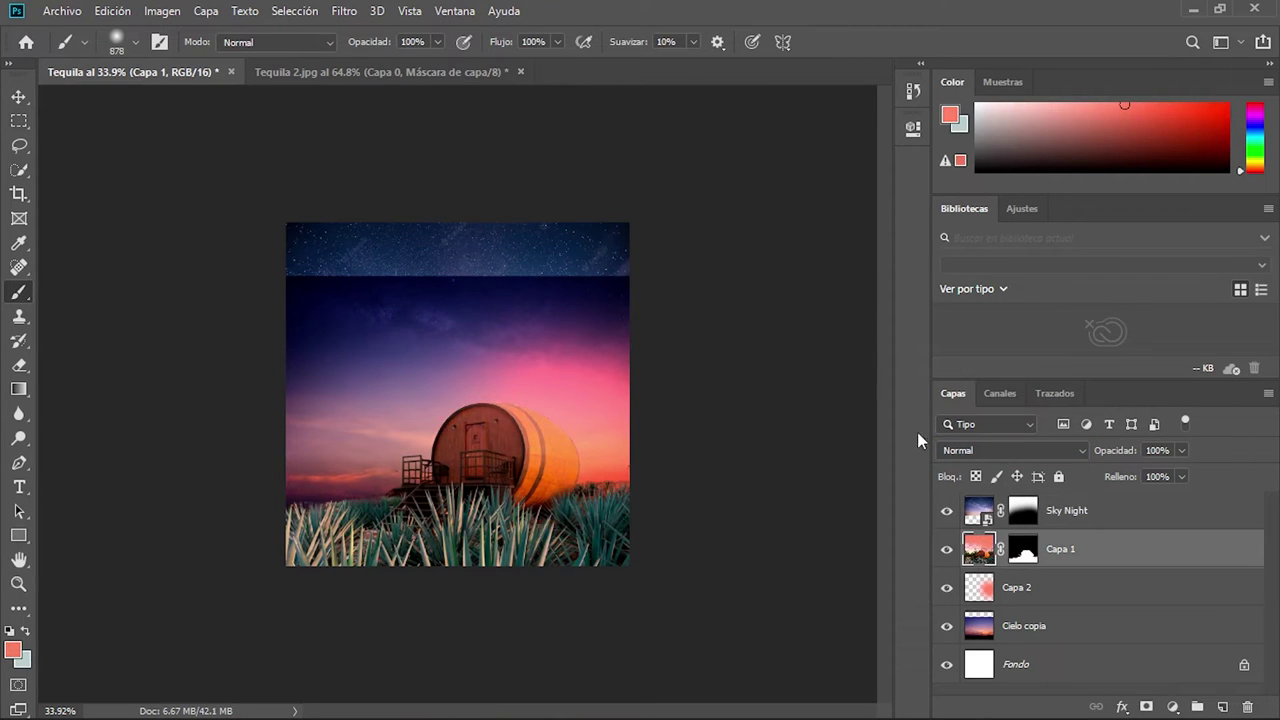
left_click(1000, 626)
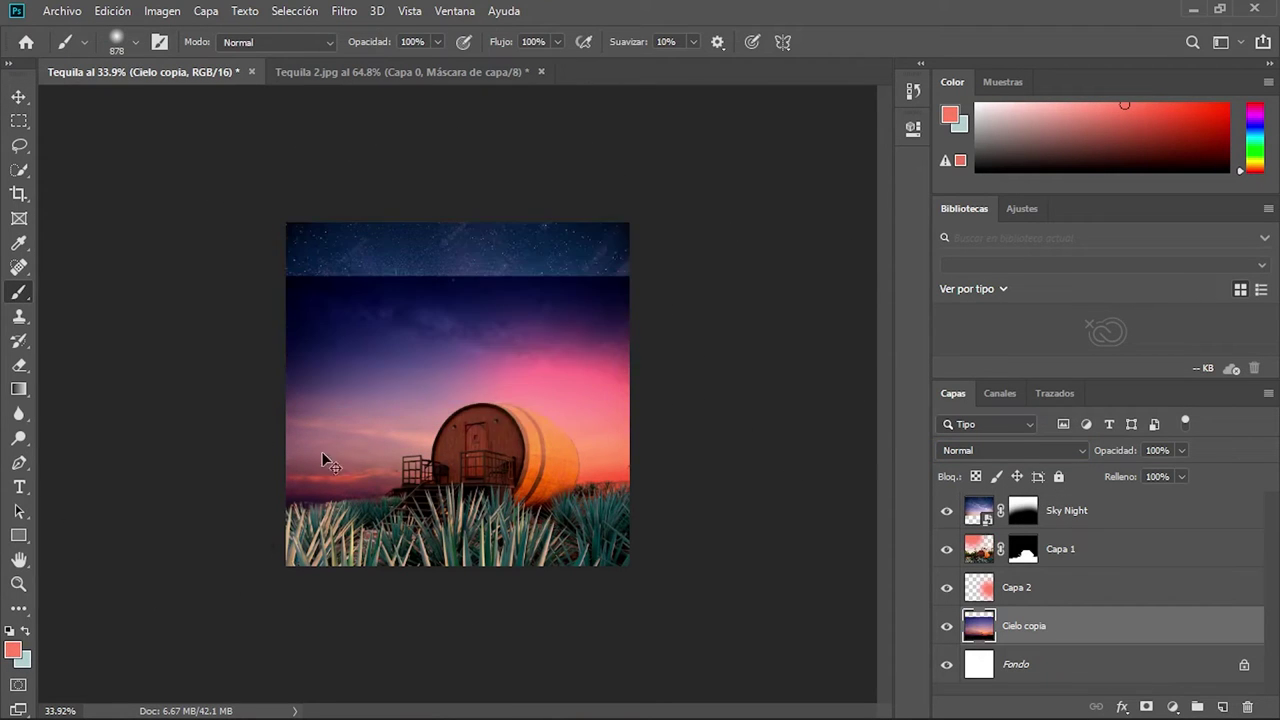
key("d")
left_click(1147, 706)
left_click_drag(354, 260, 571, 208)
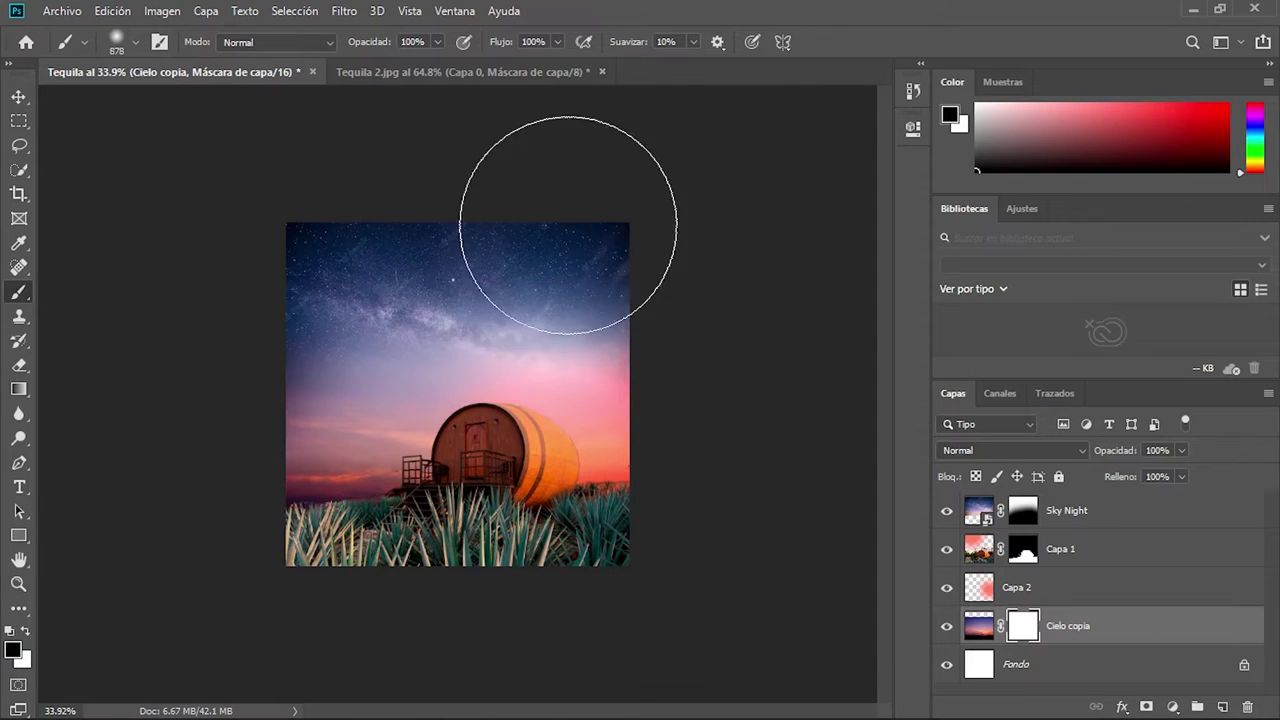
Zoom out to review the starry sky and select the Capa 2 layer.
key("z")
left_click_drag(534, 377, 540, 398)
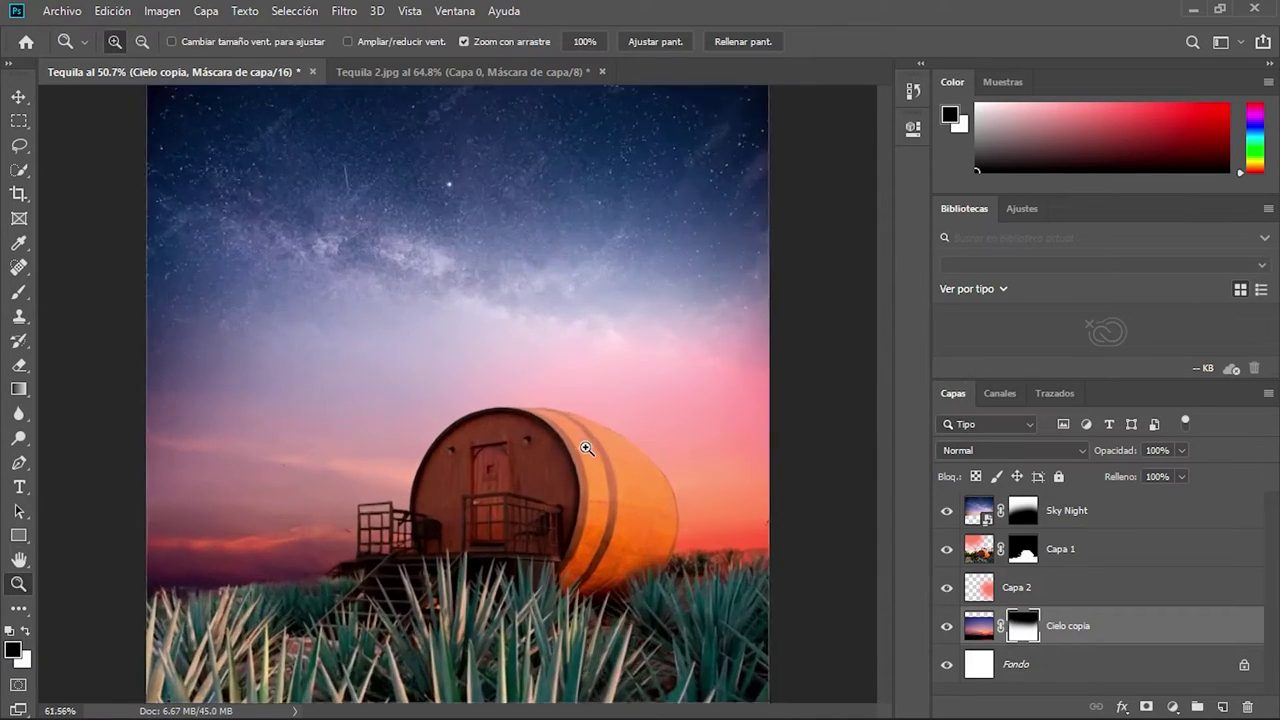
left_click(560, 420, "alt")
left_click(1010, 587)
left_click_drag(1063, 603, 1245, 705)
Paint an orange glow on the right sky on Capa 2 in Superponer mode.
key("ctrl+z")
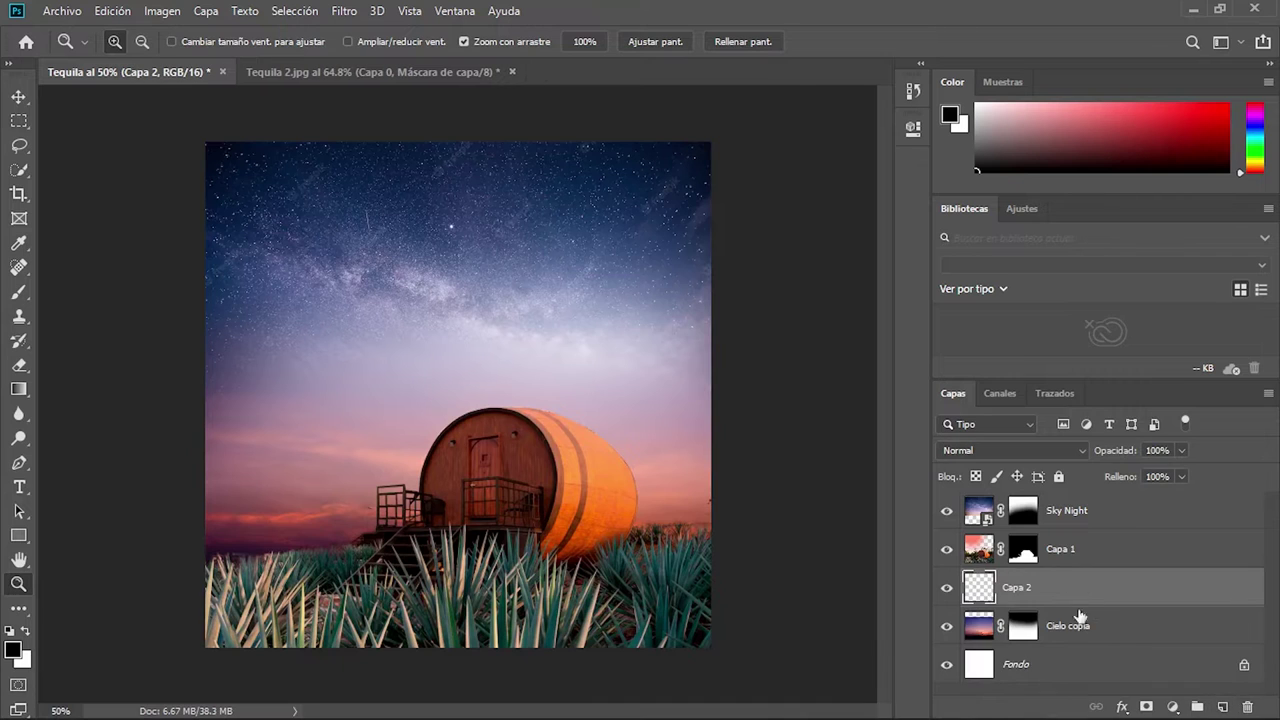
key("b")
left_click(14, 651)
left_click(850, 250)
left_click(1051, 257)
left_click_drag(700, 350, 855, 440)
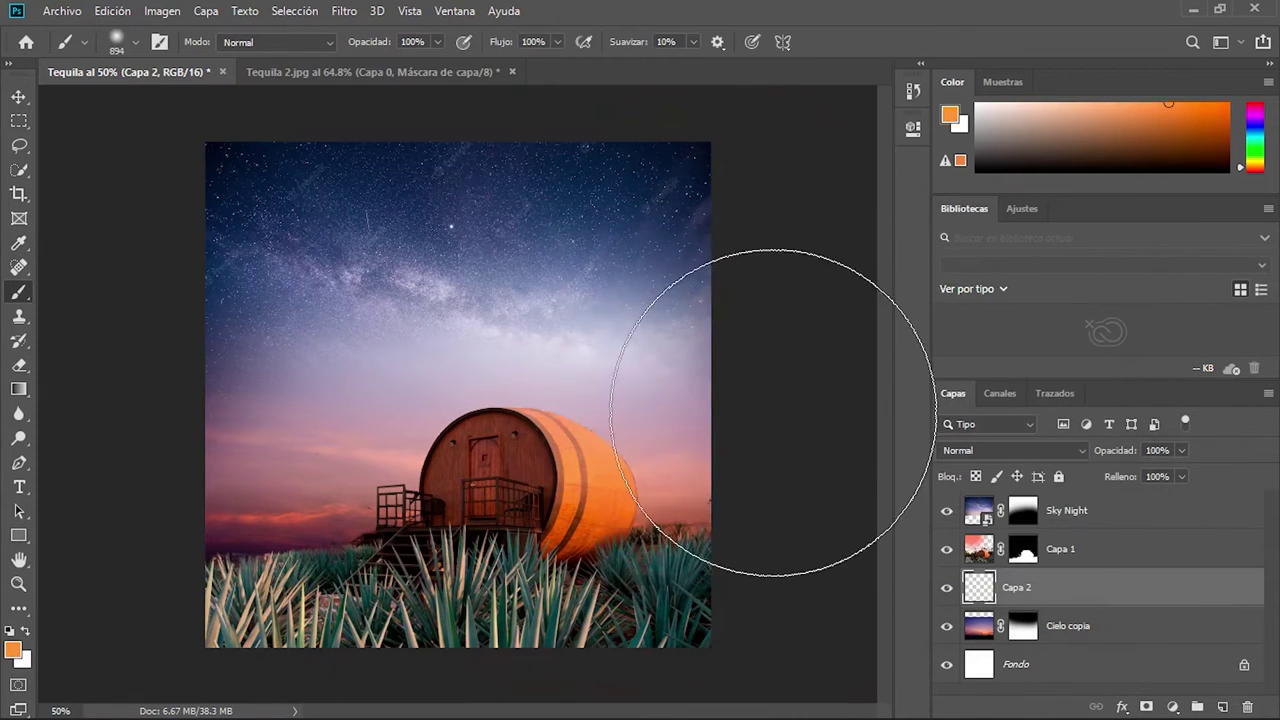
left_click(1012, 450)
left_click(990, 703)
Paint white horizon haze on a new Capa 3 at 15% opacity.
left_click(1222, 706, "ctrl")
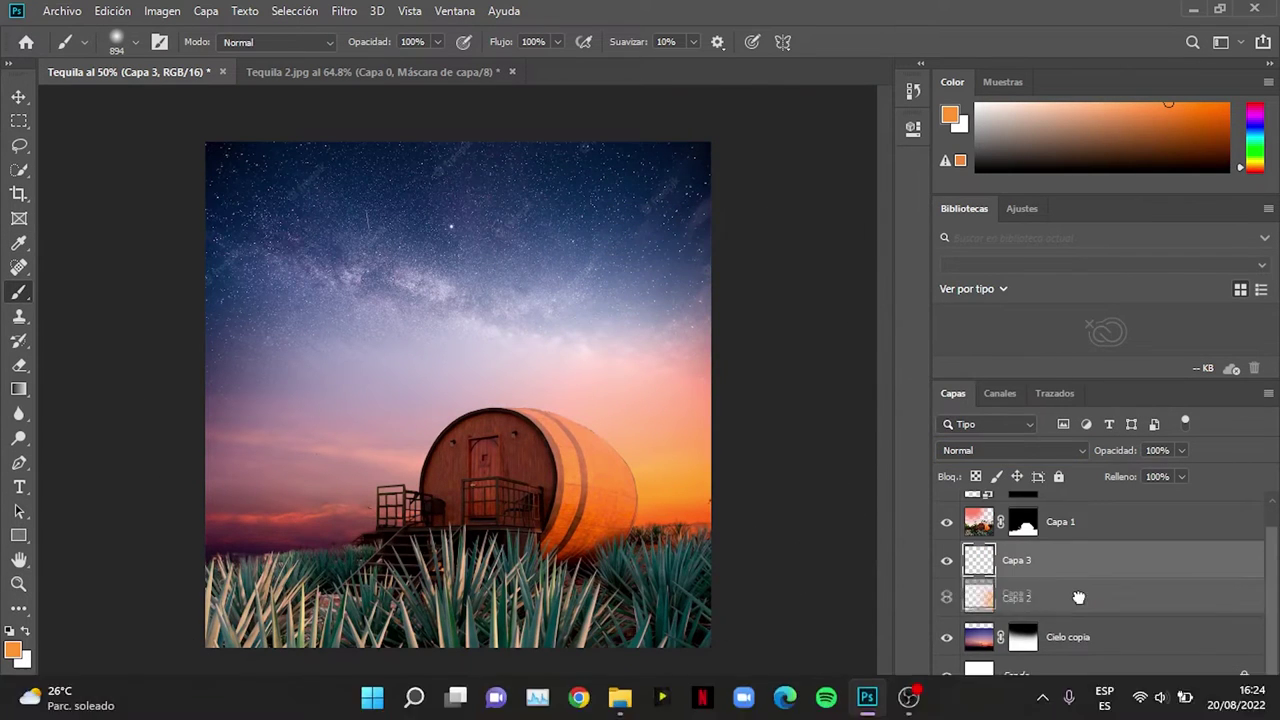
key("x")
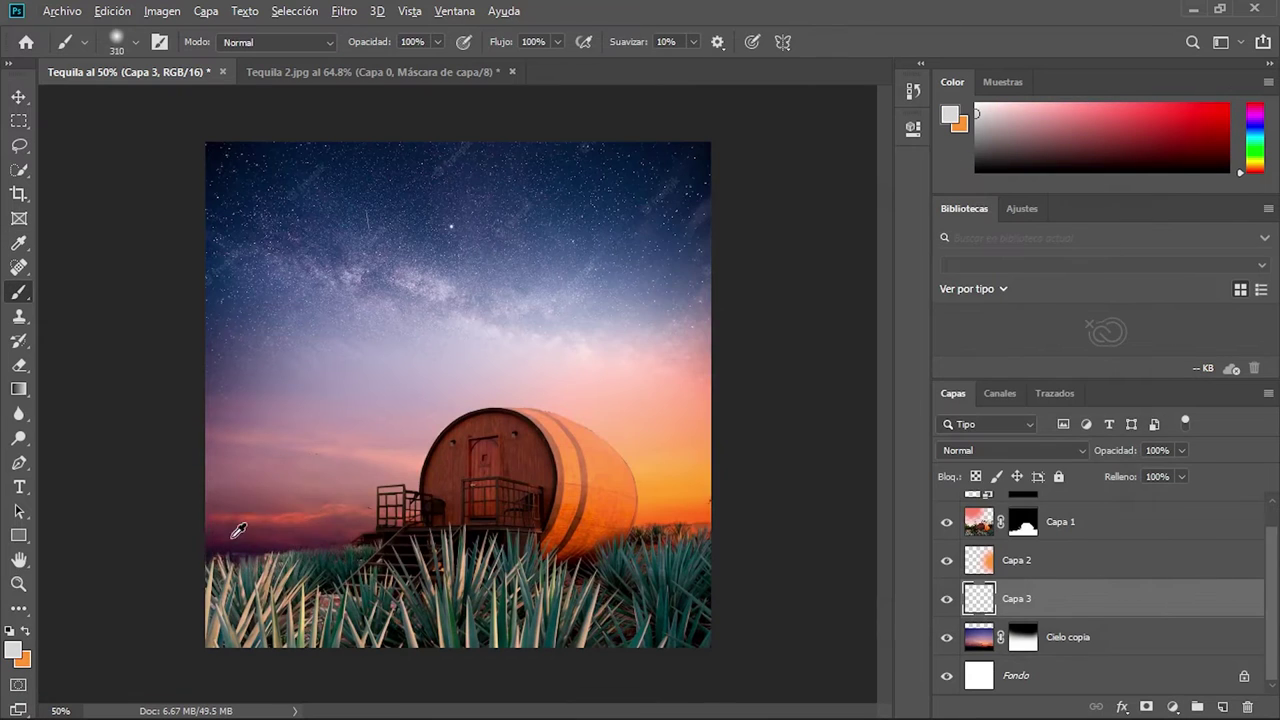
left_click_drag(230, 490, 700, 470)
left_click(1012, 450)
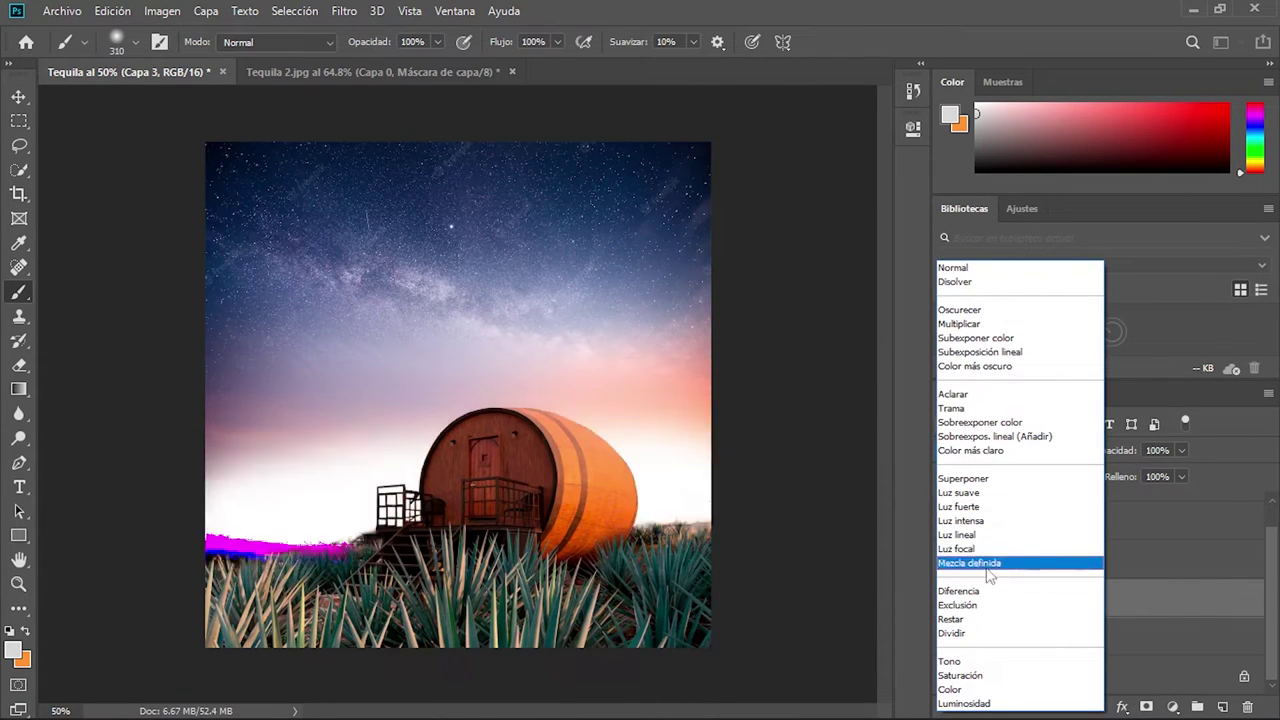
key("Escape")
type("15")
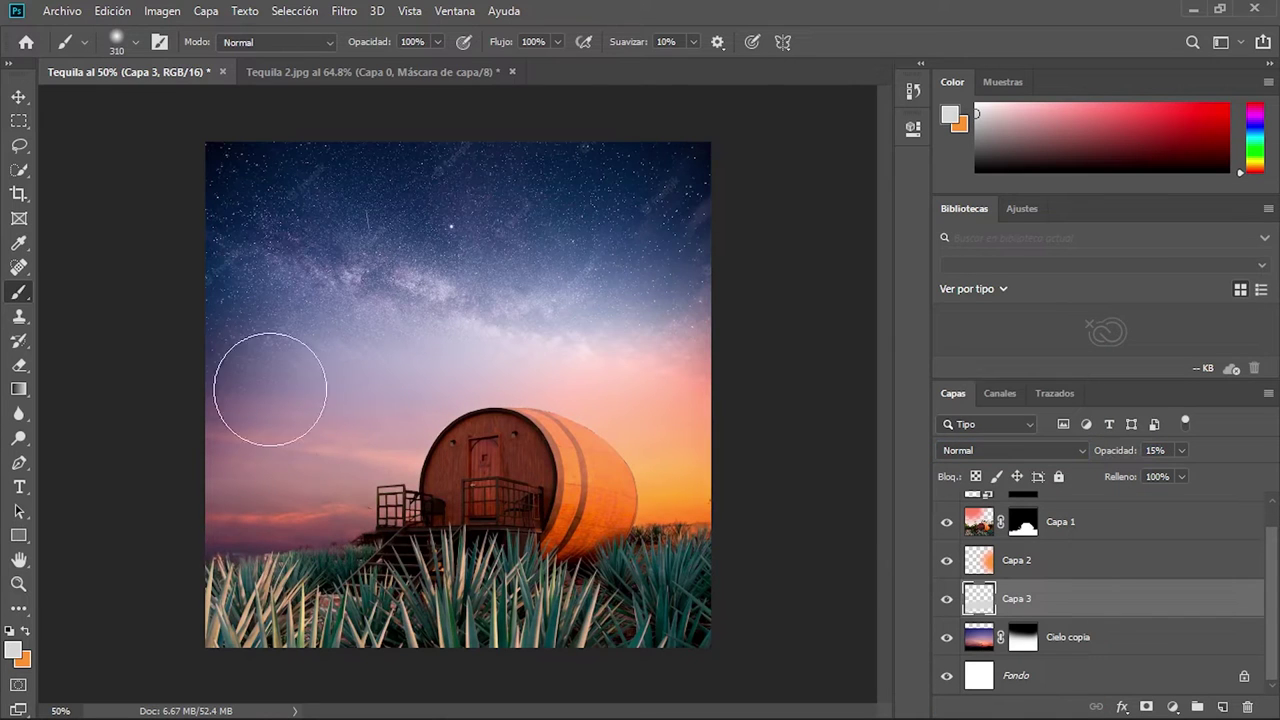
scroll(1135, 614, "up", 1)
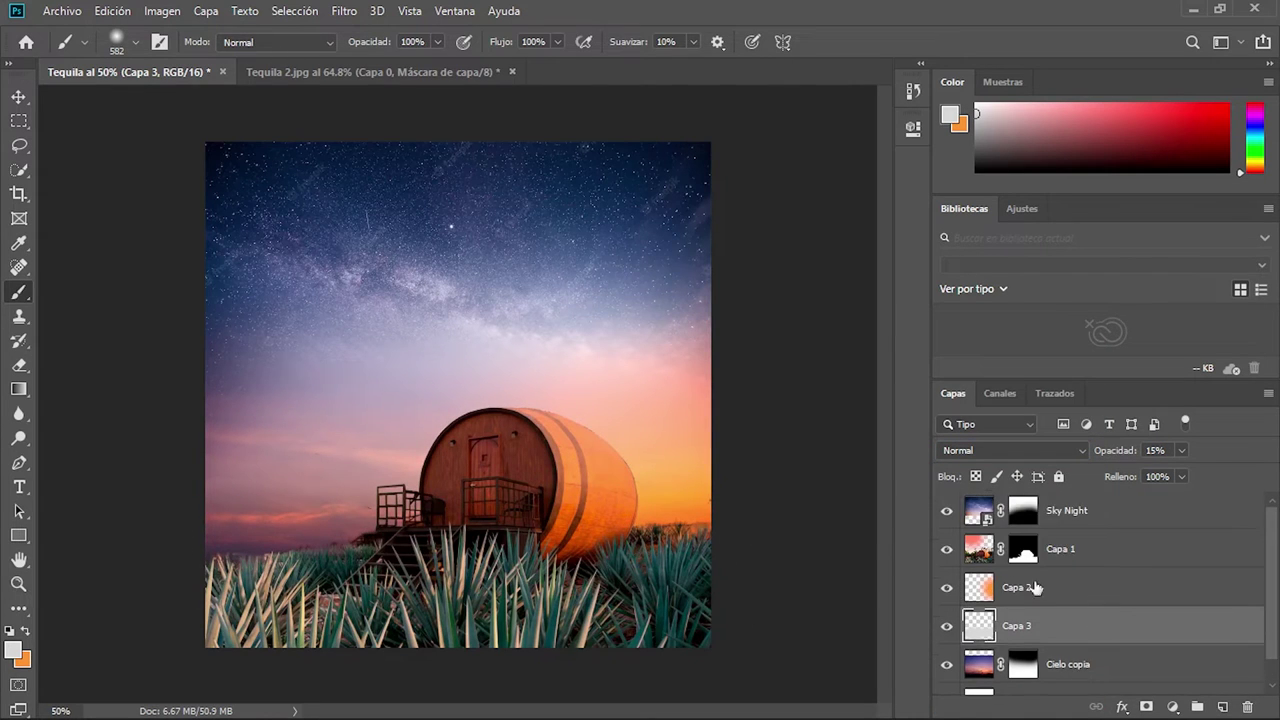
Add a faint white mist layer, Capa 4, above Capa 1 and compare with Capa 2.
left_click(1060, 548)
left_click(1222, 707)
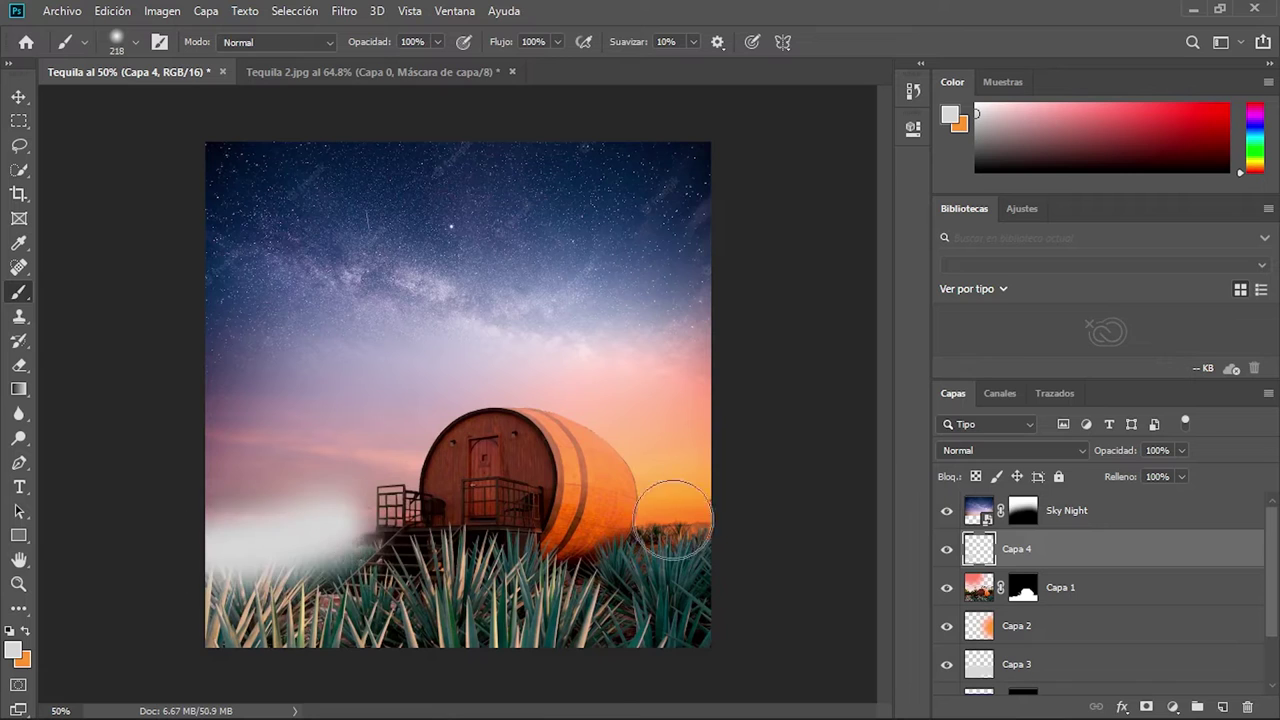
left_click_drag(1115, 450, 1048, 465)
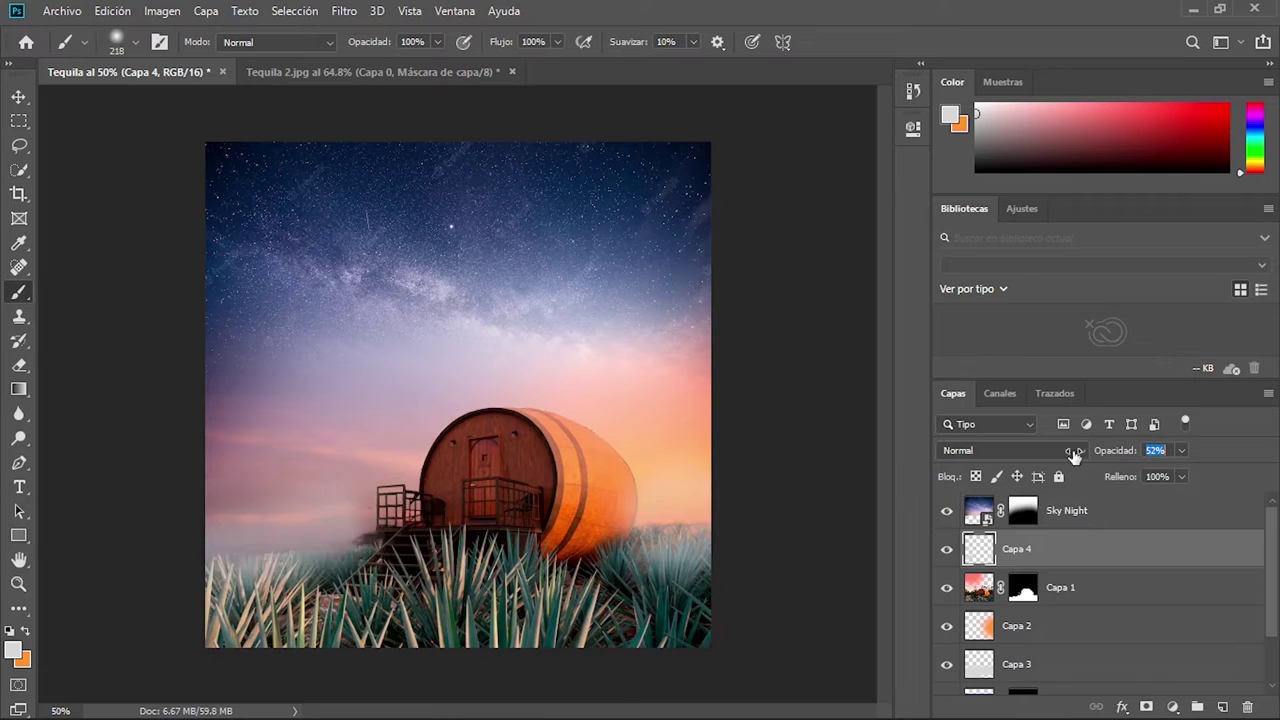
left_click(946, 626)
left_click(946, 626)
left_click(1016, 625)
key("x")
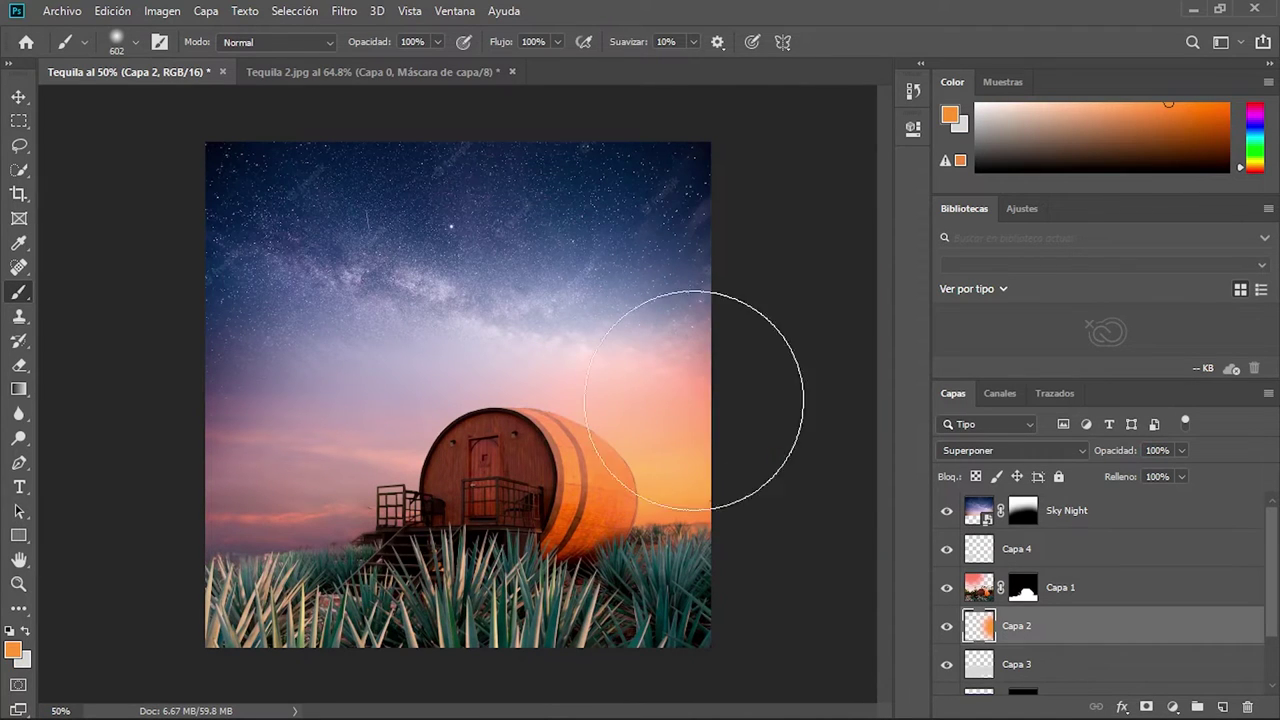
Drag the Sky Night layer below Capa 1 in the layer stack.
key("z")
left_click_drag(609, 443, 660, 496)
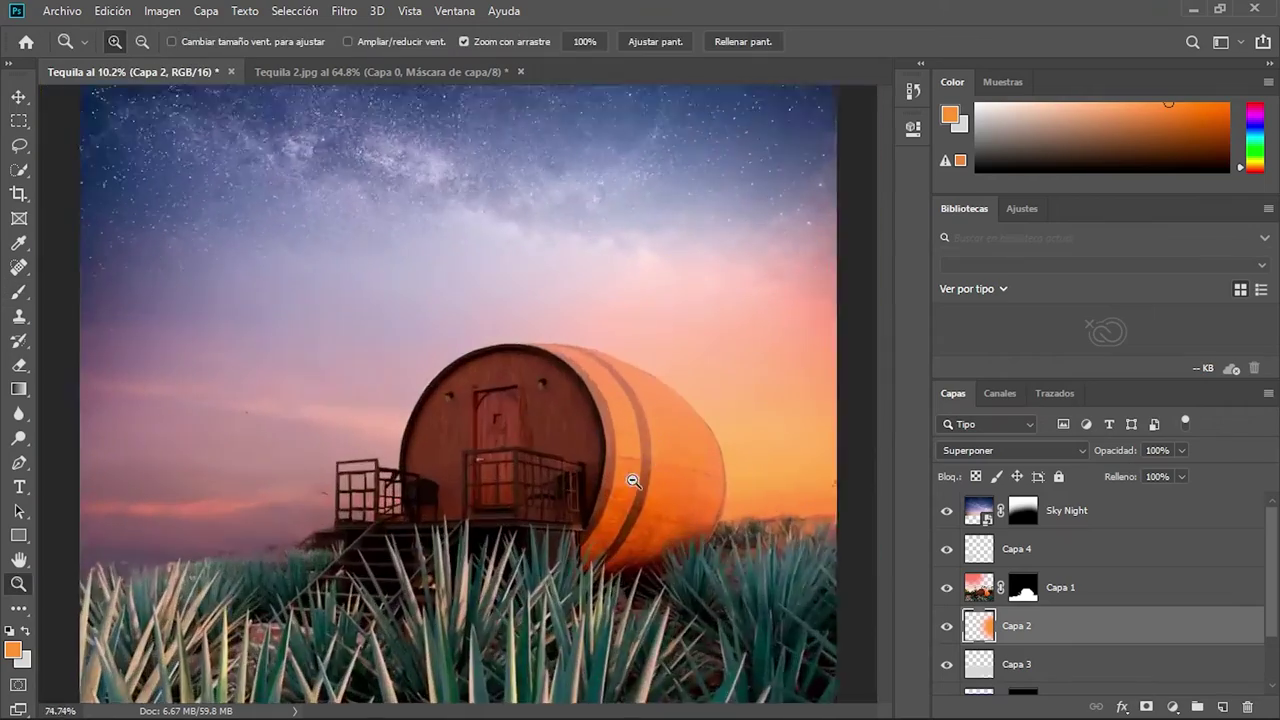
scroll(818, 471, "down", 3)
left_click(988, 515)
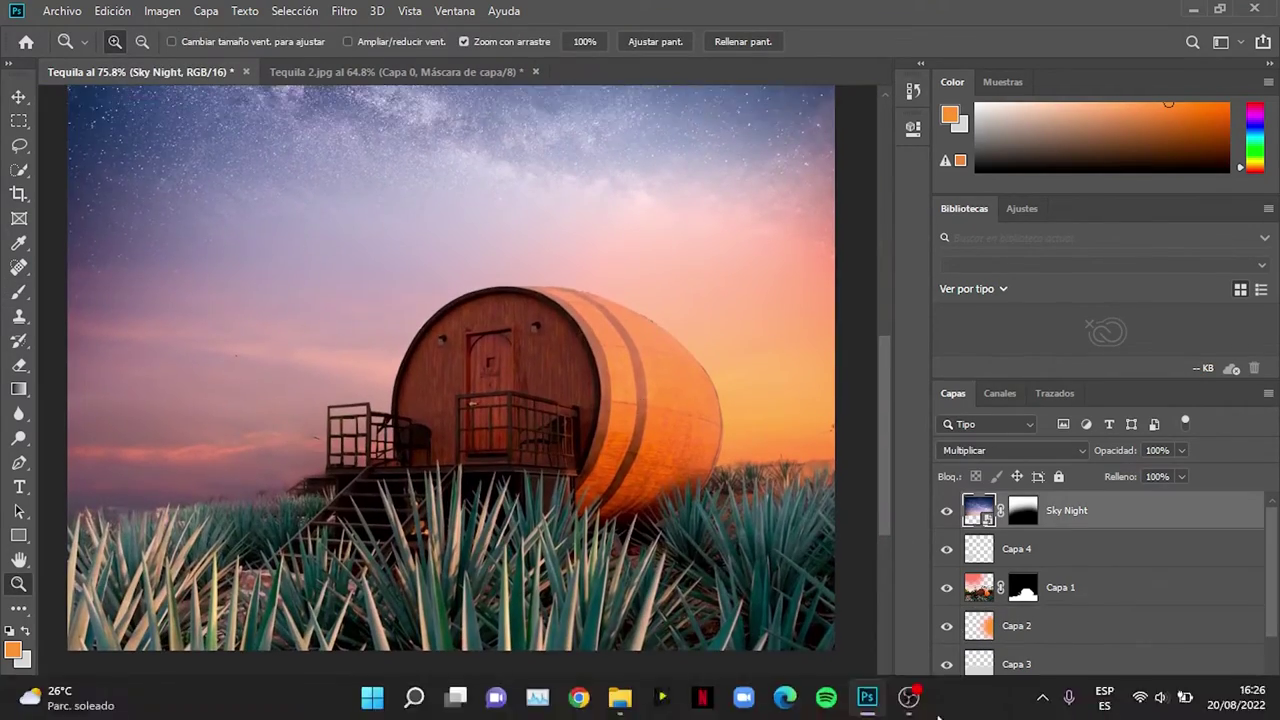
scroll(580, 423, "down", 3)
scroll(580, 423, "up", 1)
left_click(1070, 587)
left_click_drag(1066, 510, 1100, 597)
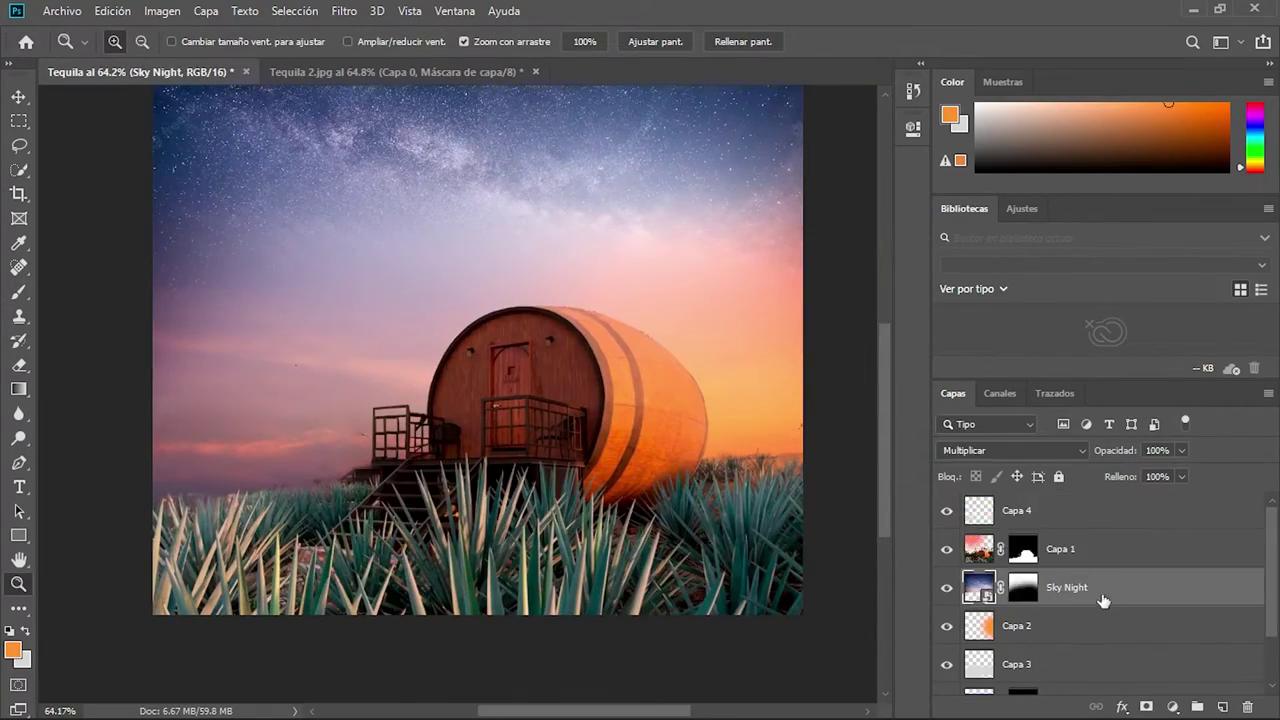
Target the Sky Night mask with an enlarged brush to fade the lower stars.
left_click(1078, 510)
scroll(1078, 567, "down", 2)
scroll(623, 406, "up", 3)
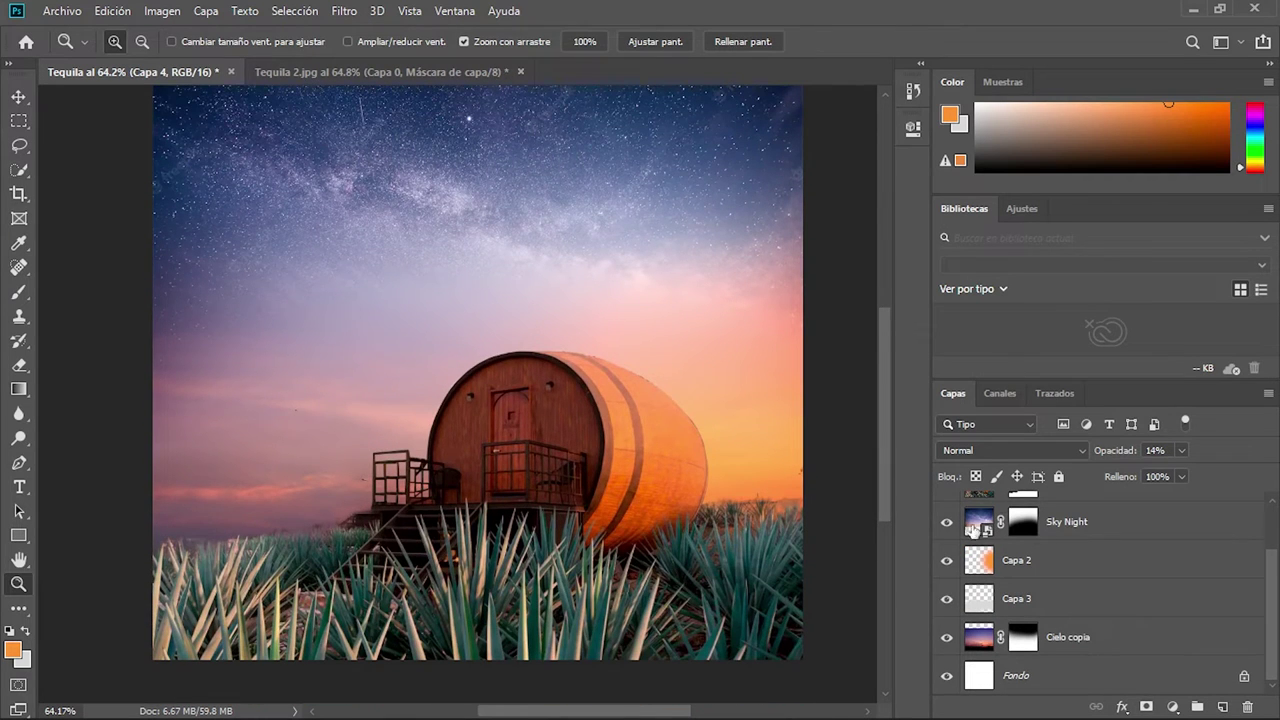
left_click(1023, 521)
key("b")
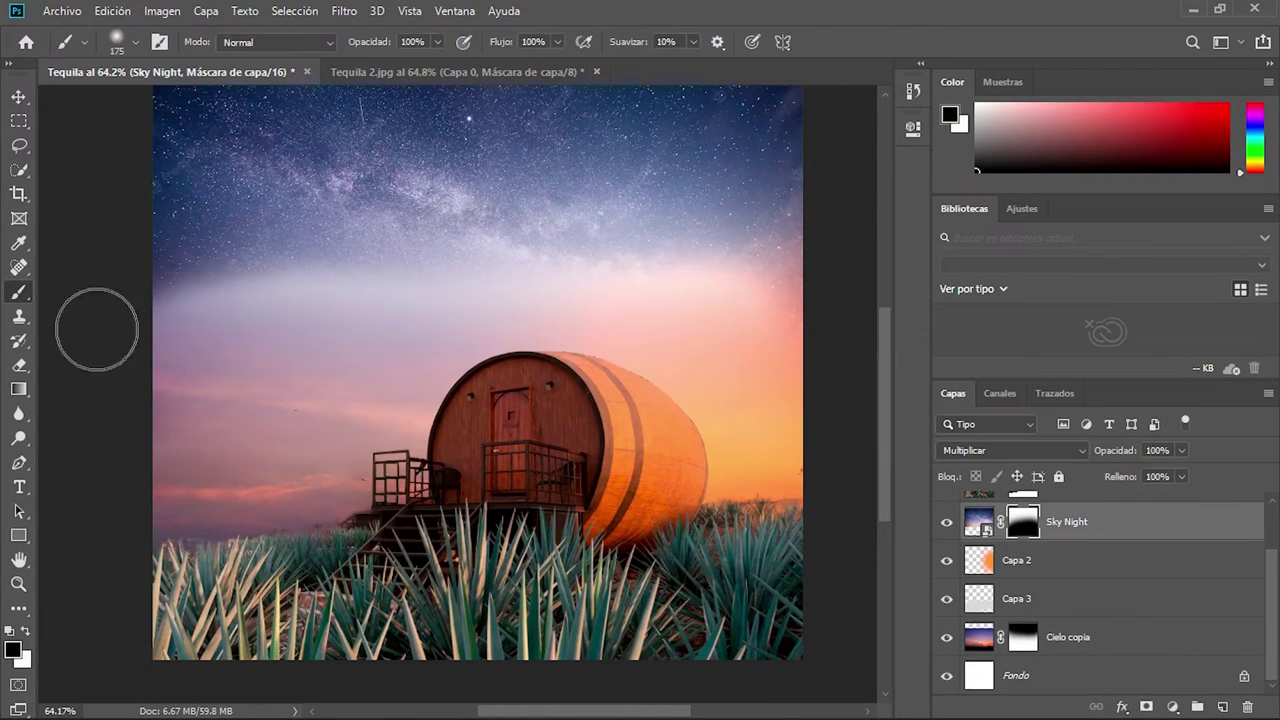
key("bracketright")
key("bracketright")
key("bracketright")
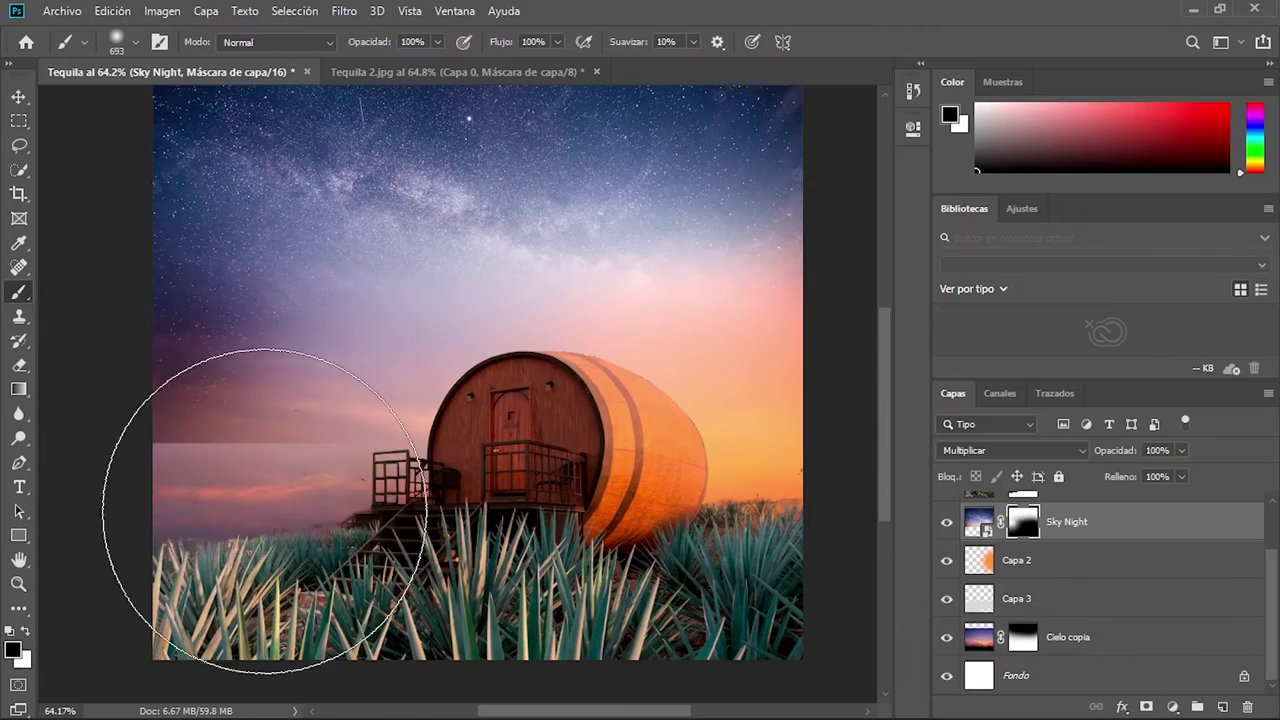
key("z")
scroll(357, 434, "down", 3)
scroll(489, 458, "down", 3)
left_click_drag(489, 458, 549, 450)
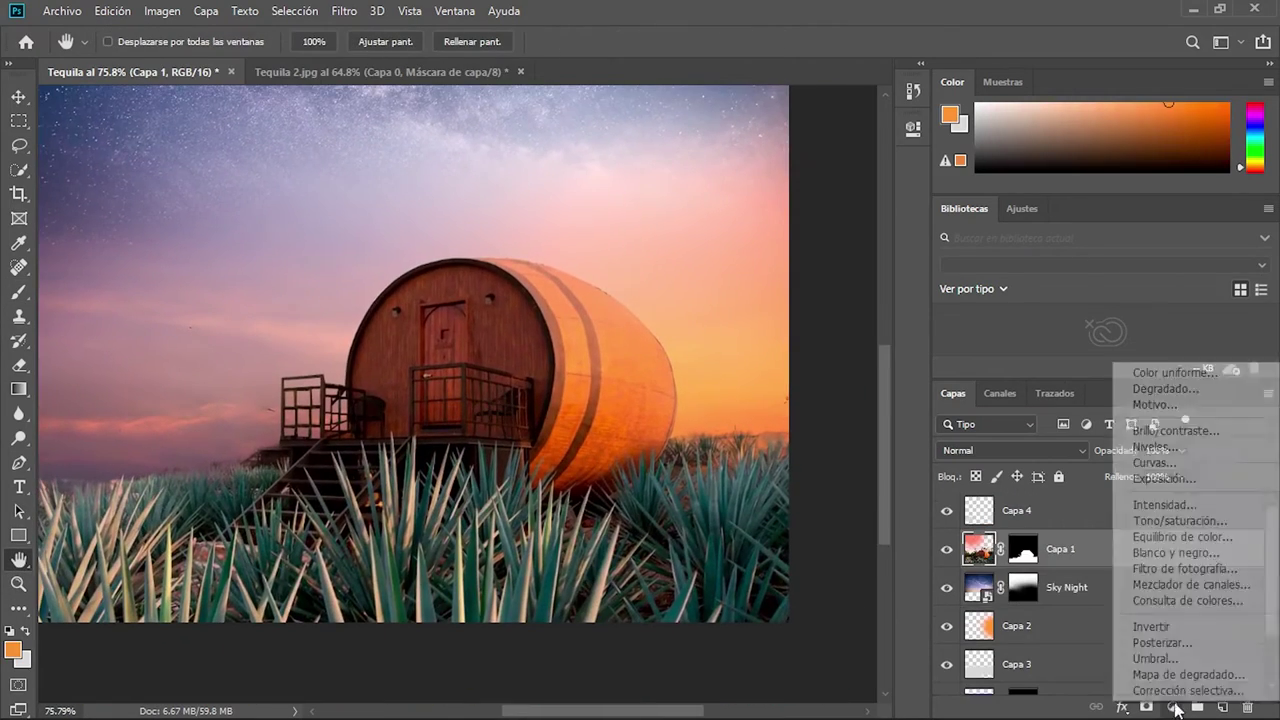
Add a Brightness/Contrast adjustment that darkens the image to Brillo -66.
key("z")
scroll(486, 363, "down", 2)
key("e")
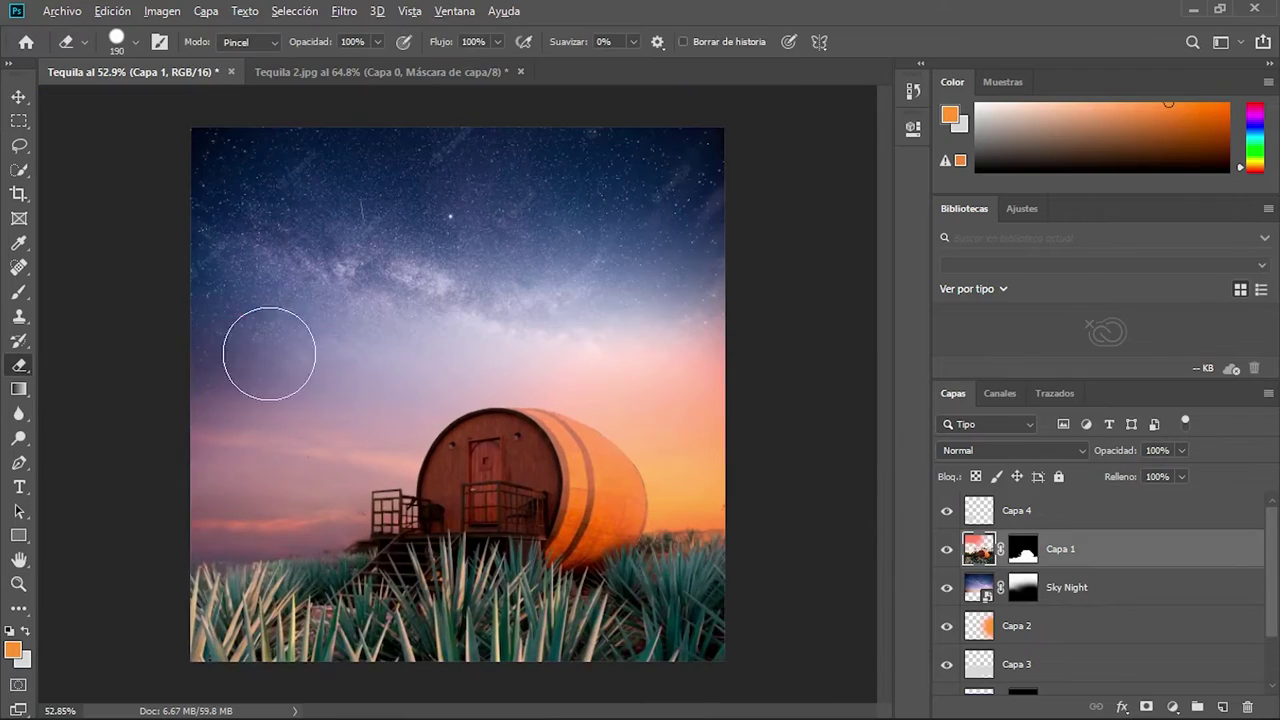
key("z")
scroll(186, 329, "up", 2)
key("h")
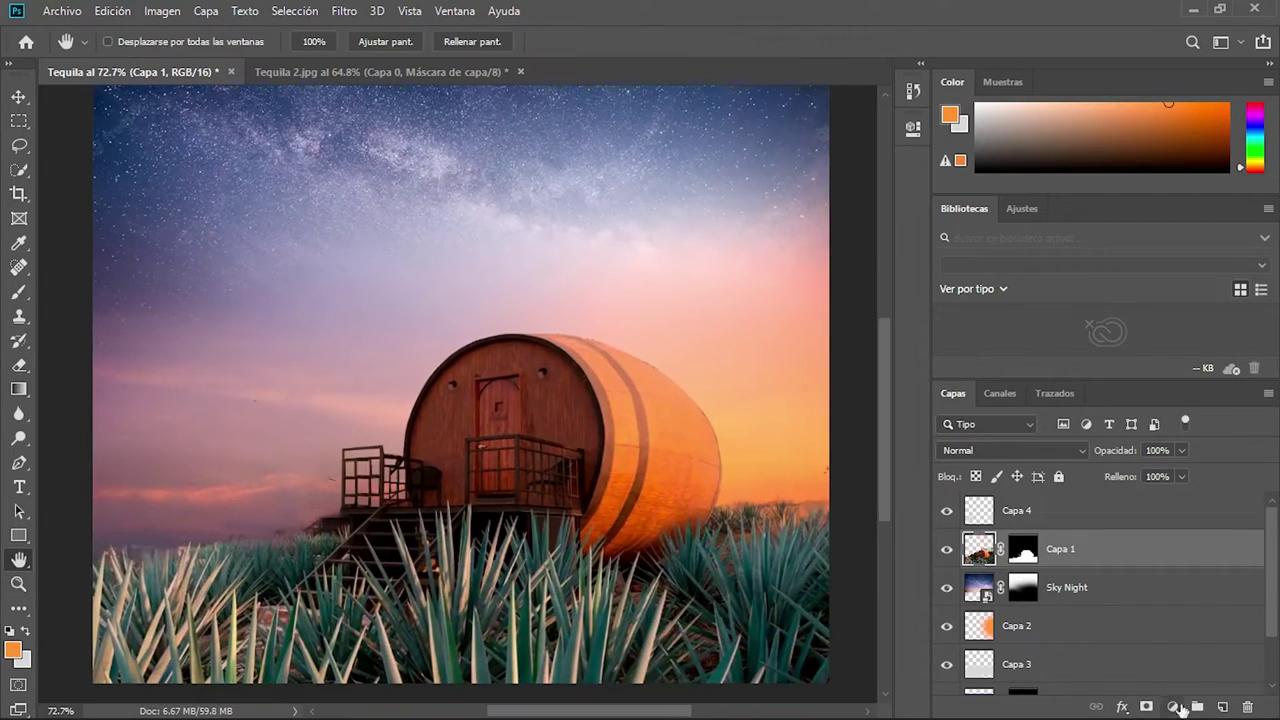
left_click(1174, 707)
left_click(1160, 428)
left_click_drag(751, 235, 702, 235)
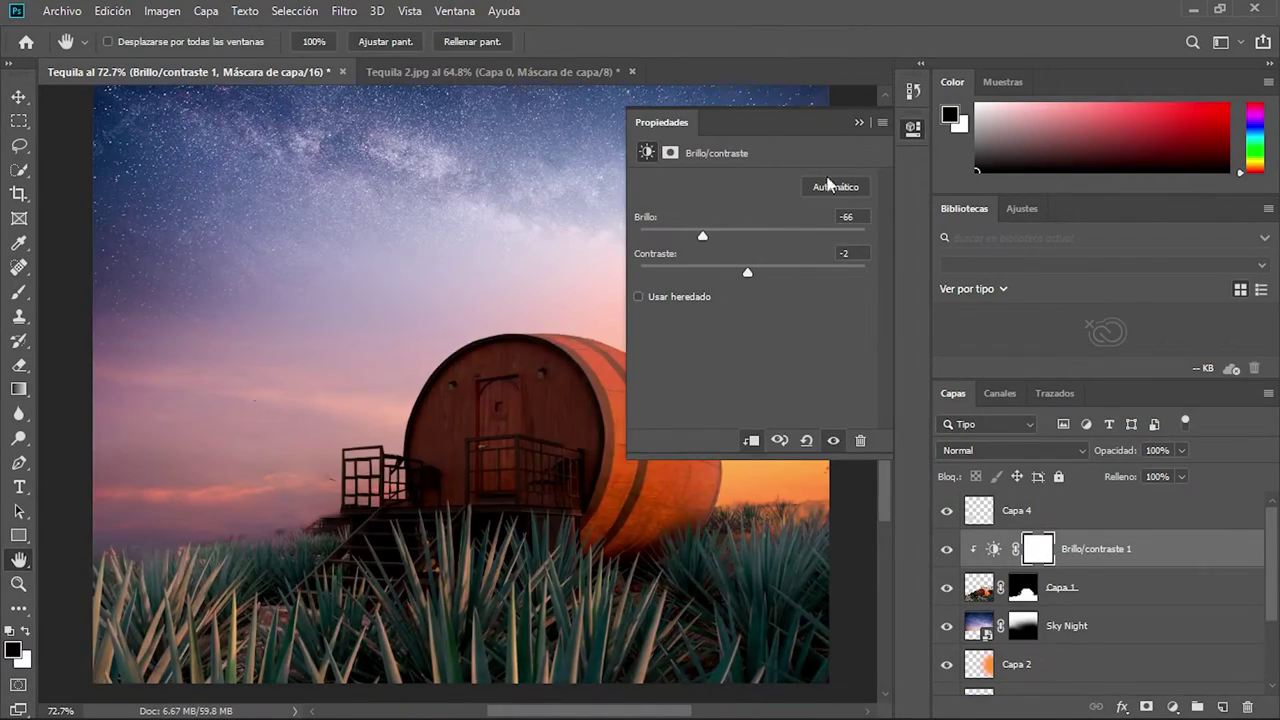
Mask the darkening so it affects only the barrel door and the bottom agave strip.
key("z")
scroll(460, 420, "down", 3)
scroll(460, 420, "up", 4)
key("x")
key("b")
key("ctrl+i")
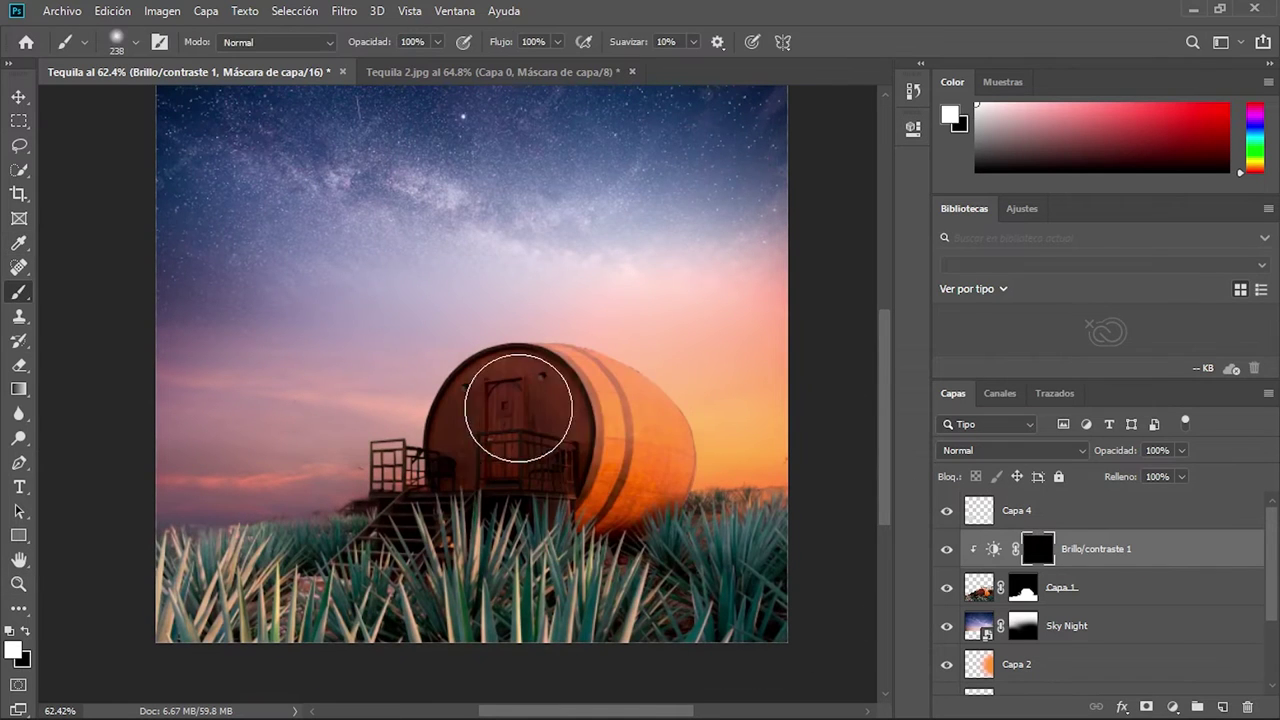
left_click(518, 407)
mouse_move(415, 651)
left_mouse_down()
mouse_move(271, 571)
mouse_move(779, 649)
left_mouse_up()
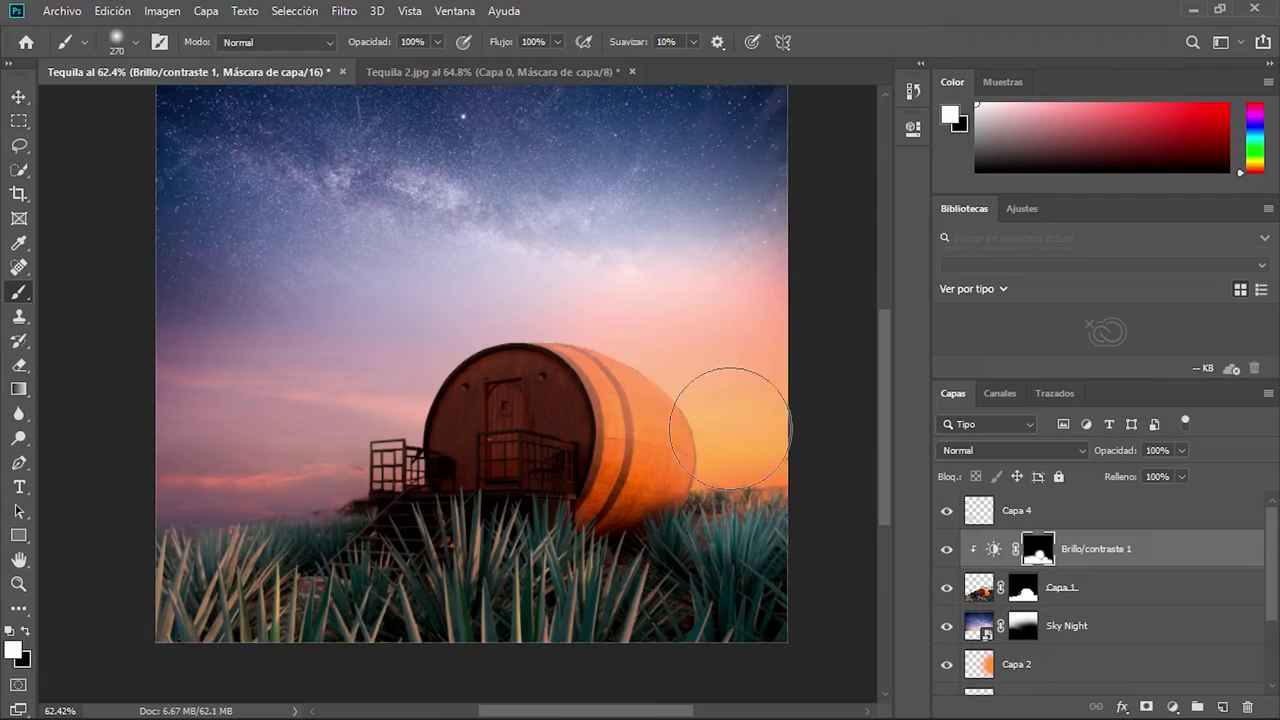
Add a Color Balance adjustment above Capa 1 with midtones -33/-25/-6.
key("z")
scroll(523, 414, "up", 1)
scroll(453, 457, "down", 2)
scroll(507, 570, "up", 3)
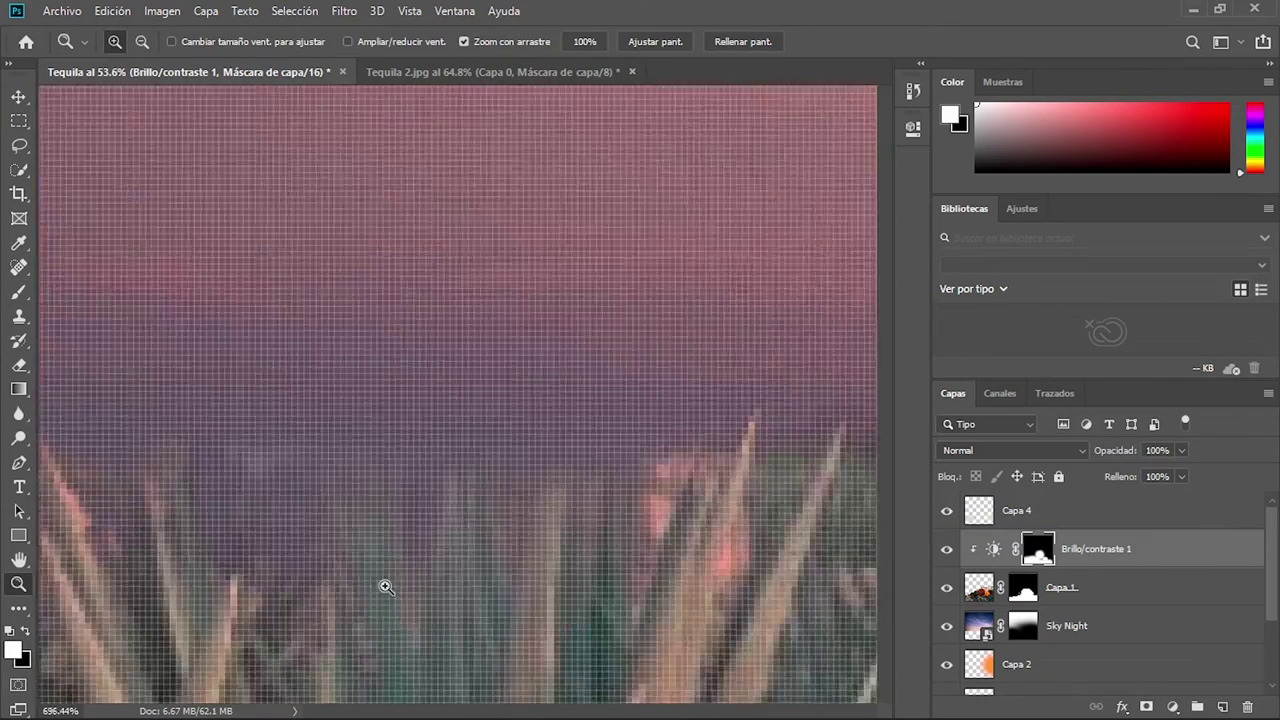
scroll(463, 574, "down", 3)
scroll(463, 574, "down", 1)
left_click(1058, 592)
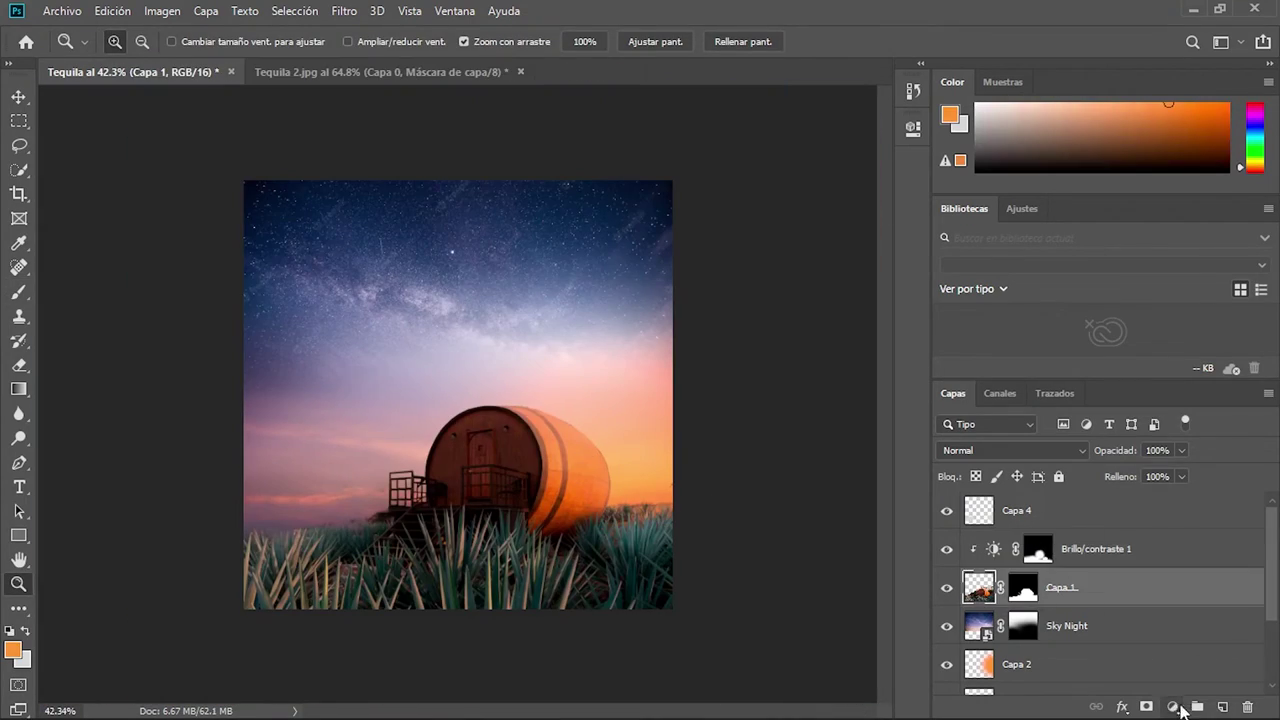
left_click(1174, 707)
left_click(1088, 534)
left_click_drag(728, 226, 703, 226)
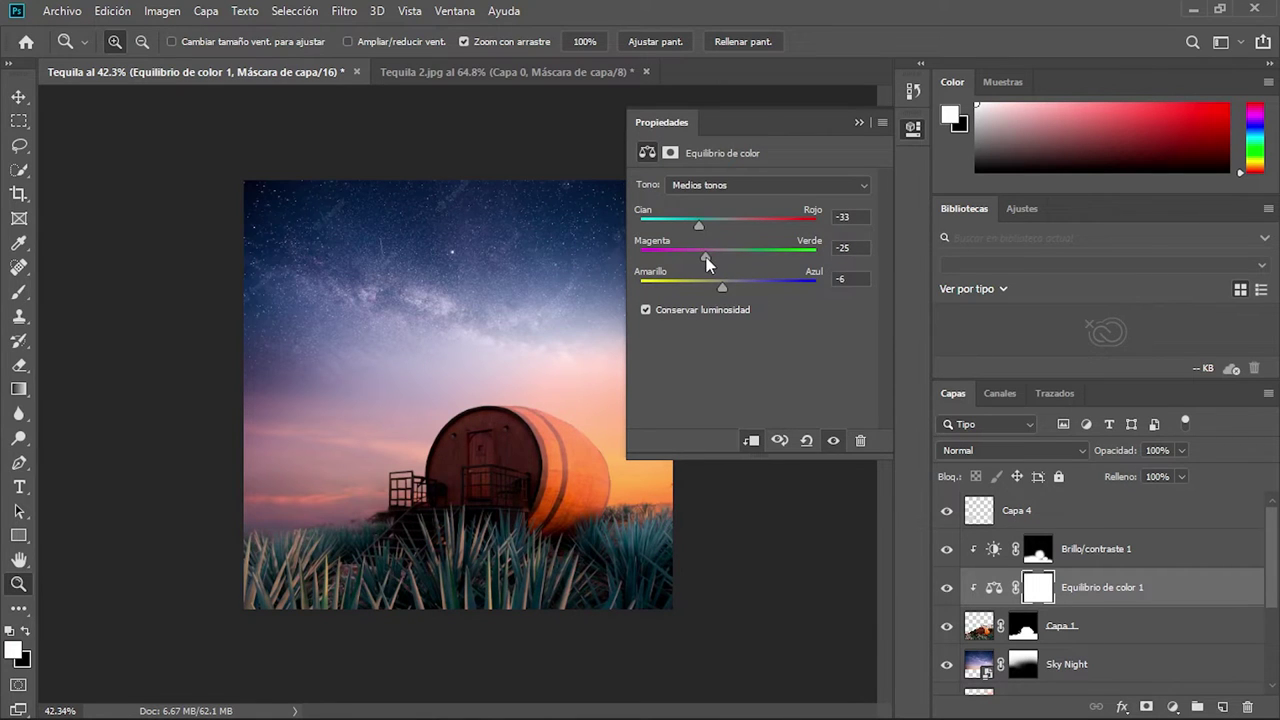
Save the composition as Tequila.psd.
key("ctrl+s")
key("Return")
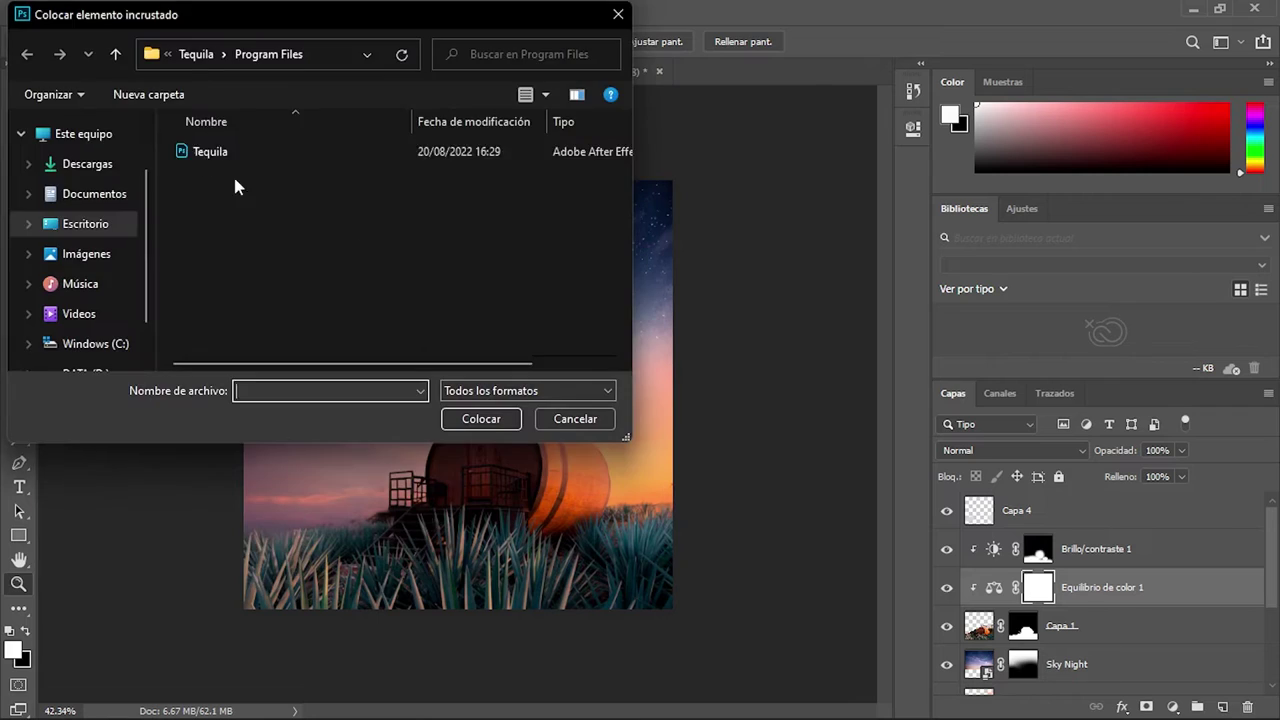
left_click(220, 166)
Place the Birds image, shrunk and positioned in the sky above the barrel.
left_click(480, 417)
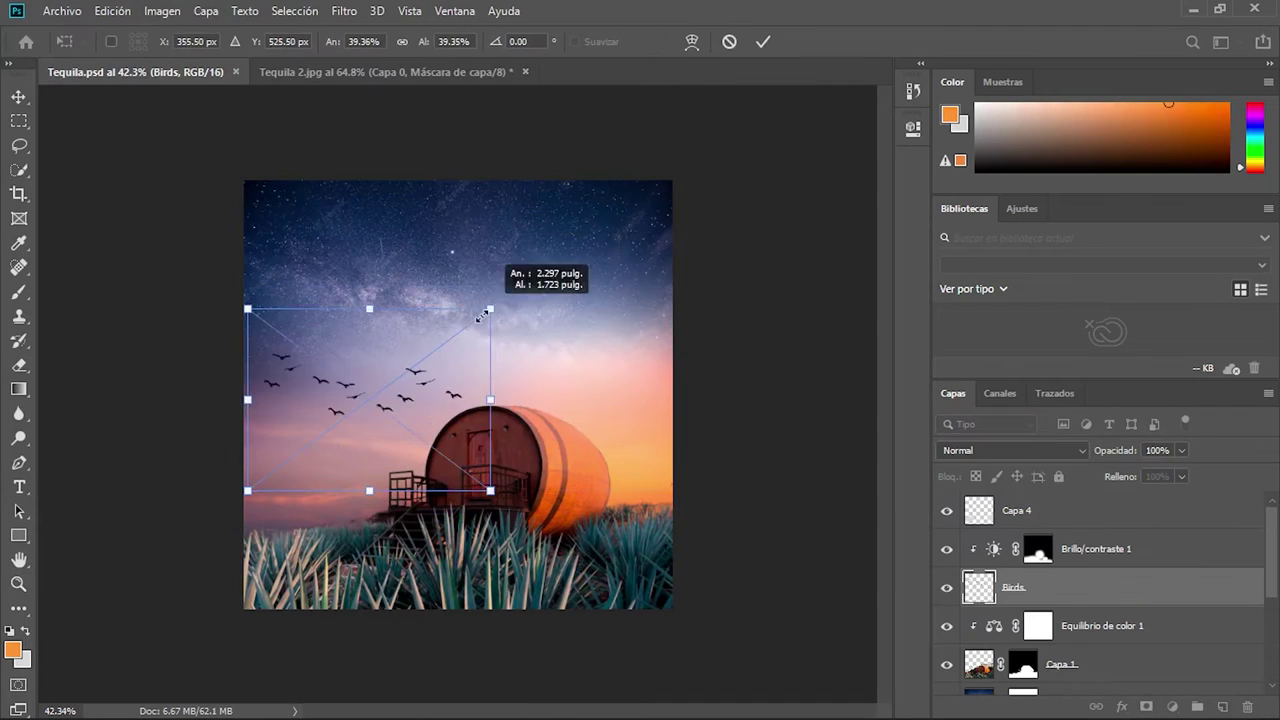
left_click_drag(486, 300, 562, 348)
left_click_drag(510, 395, 600, 400)
key("Return")
Tint the flock orange on a clipped paint layer, sampling orange from the sunset sky.
key("z")
left_click_drag(590, 470, 620, 475)
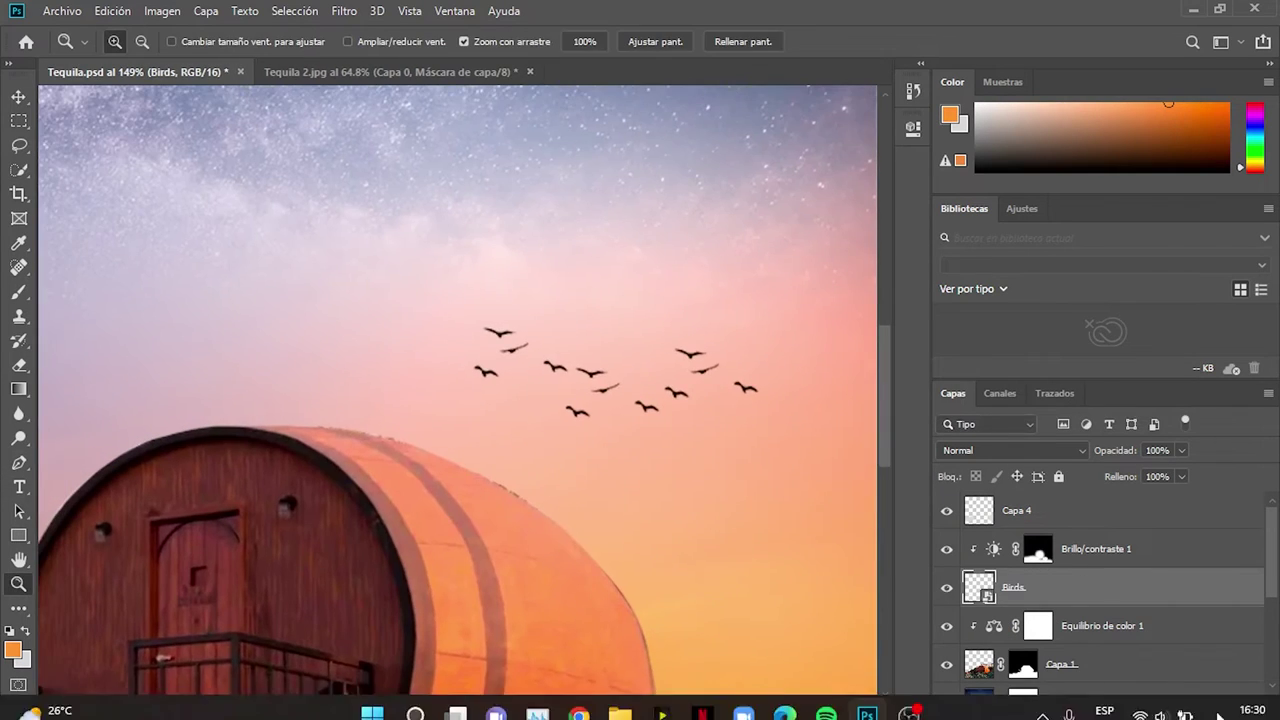
key("ctrl+shift+alt+n")
key("b")
left_click(614, 340)
scroll(614, 340, "down", 1)
key("x")
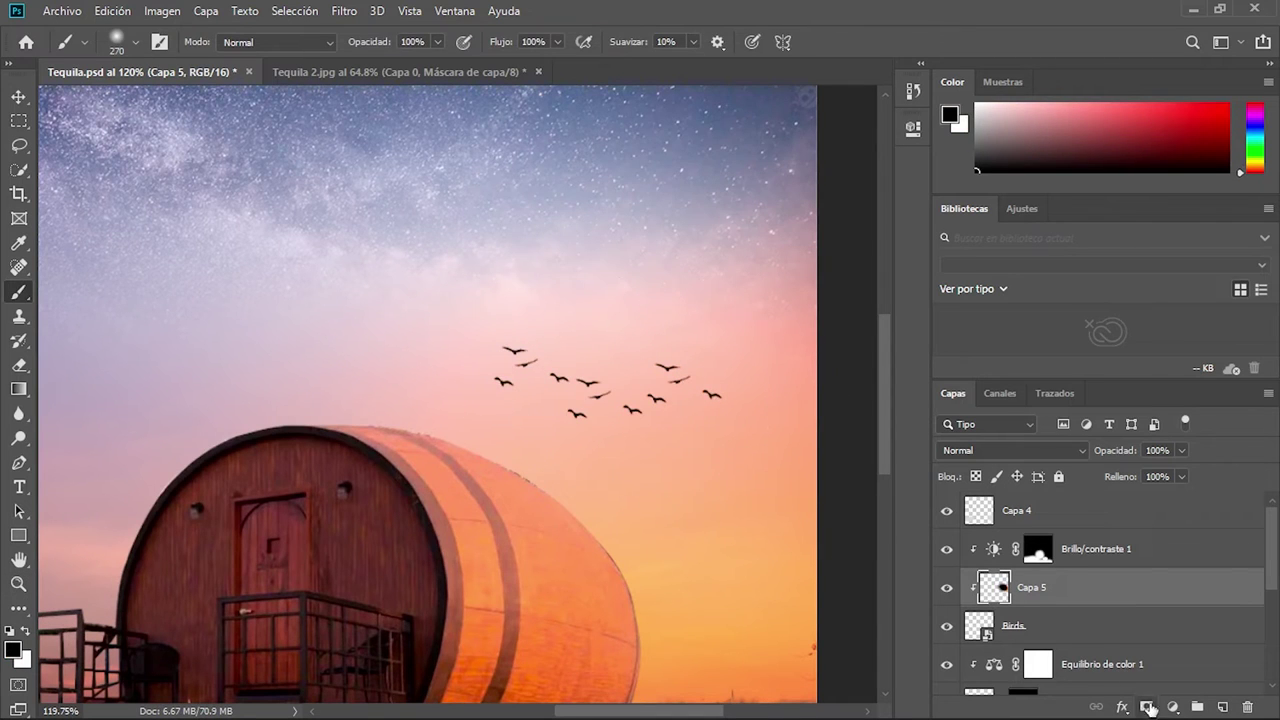
key("ctrl+z")
key("ctrl+z")
key("ctrl+shift+z")
left_click(714, 440, "alt")
left_click(714, 440)
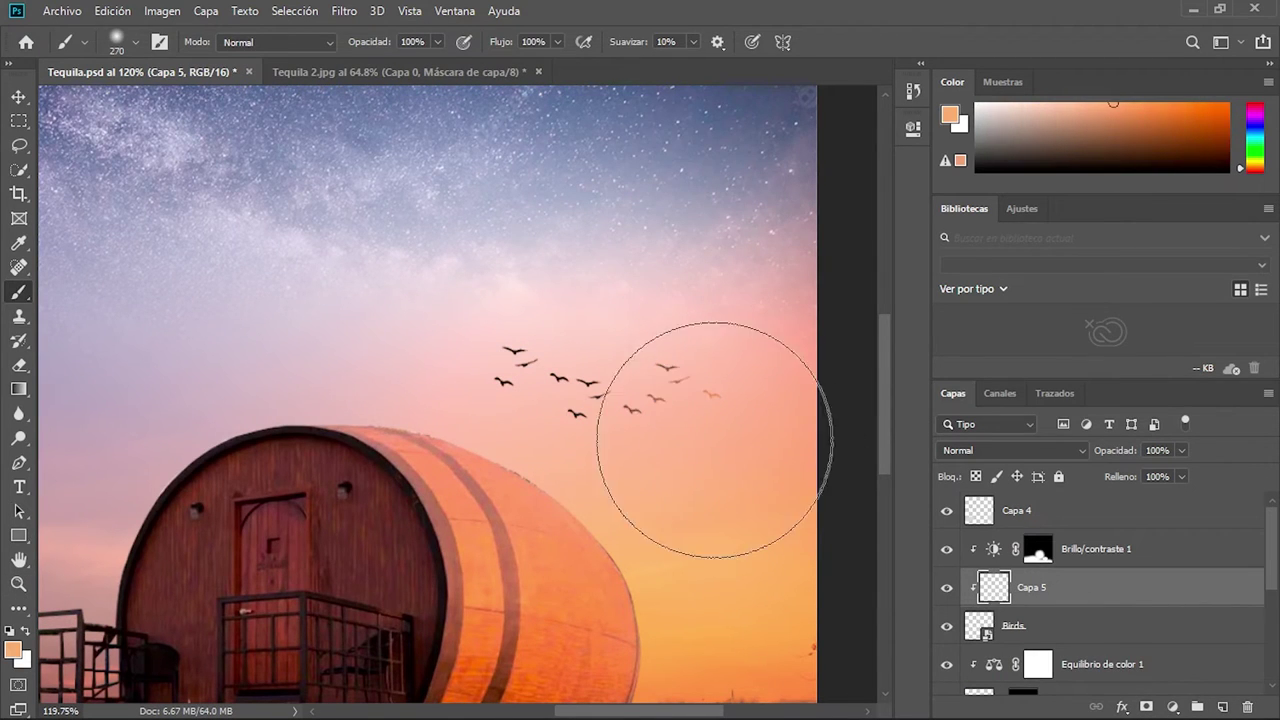
key("z")
left_click(475, 622, "alt")
Place a second, smaller Birds flock higher in the upper-left sky.
left_click(62, 11)
left_click(150, 357)
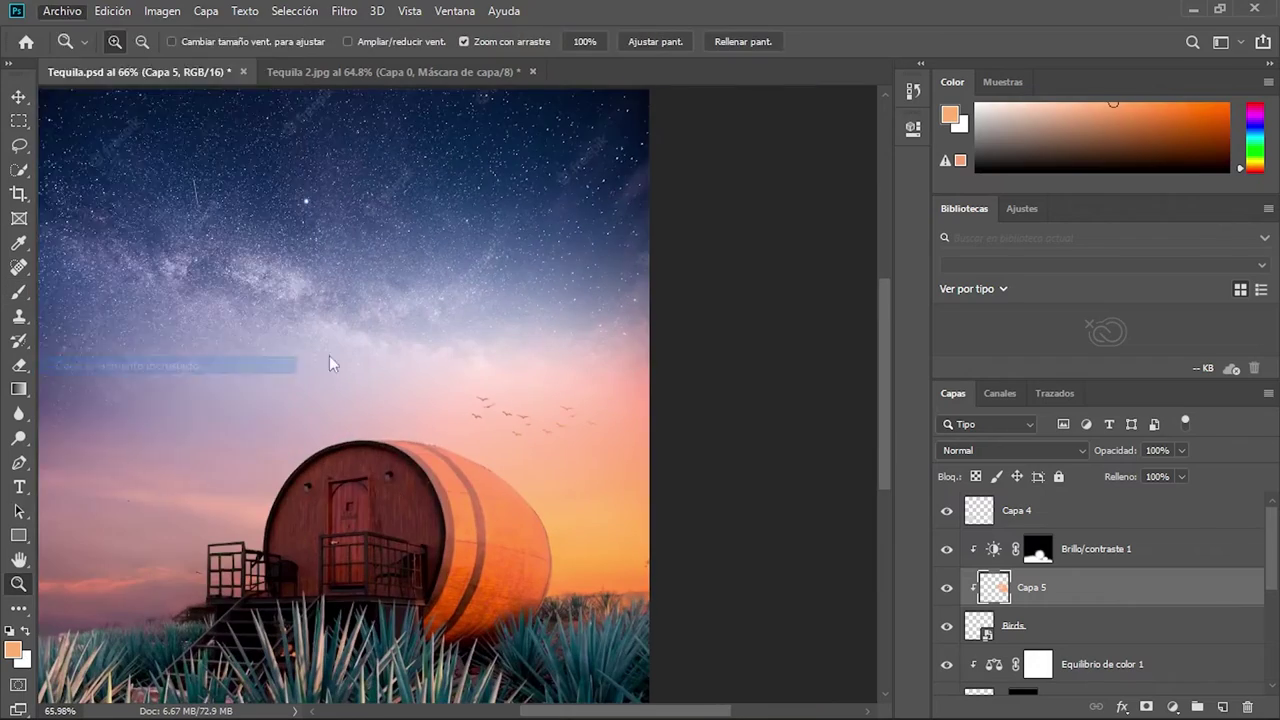
left_click(223, 166)
left_click(474, 411)
left_click_drag(395, 408, 436, 398)
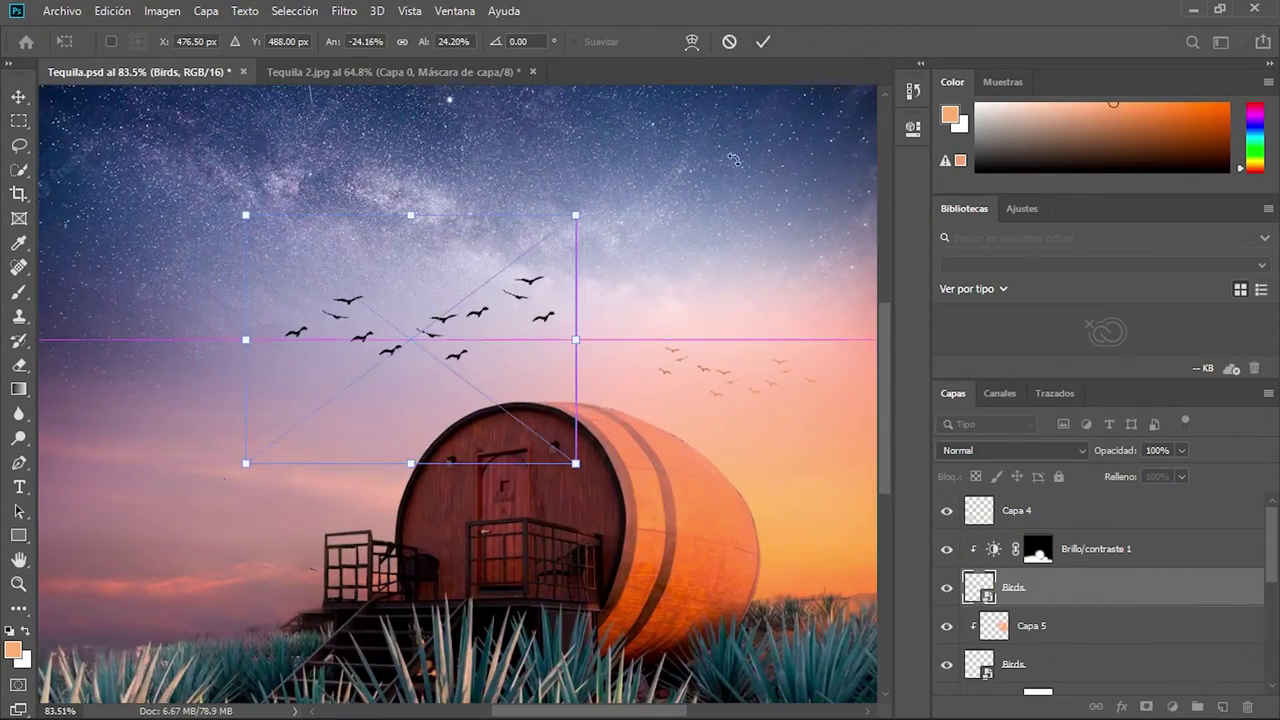
key("Return")
left_click_drag(452, 298, 457, 280)
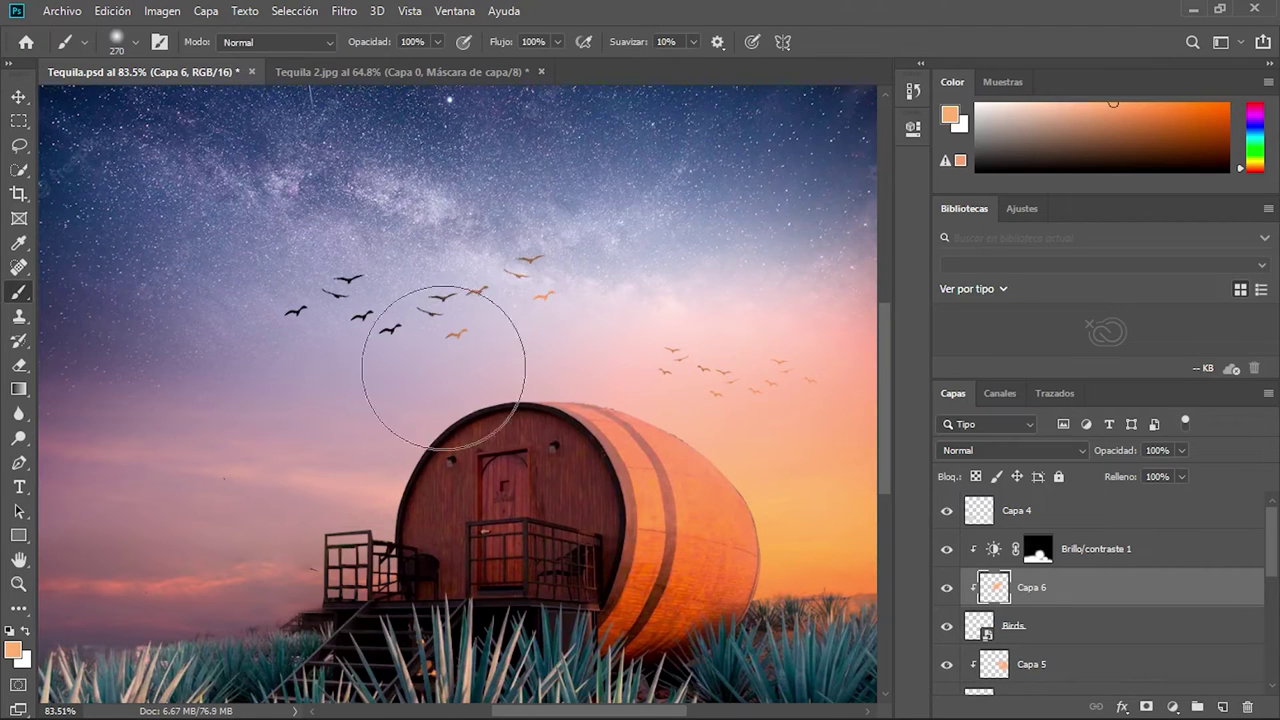
Save the composition with both flocks and select the barrel layer Capa 1.
key("z")
mouse_move(635, 380)
left_mouse_down()
mouse_move(550, 508)
mouse_move(456, 430)
mouse_move(490, 449)
left_mouse_up()
key("ctrl+s")
left_click(1058, 581)
Add an Exposure adjustment at -0.83 and move Sky Night below the orange glow layers.
left_click(1173, 706)
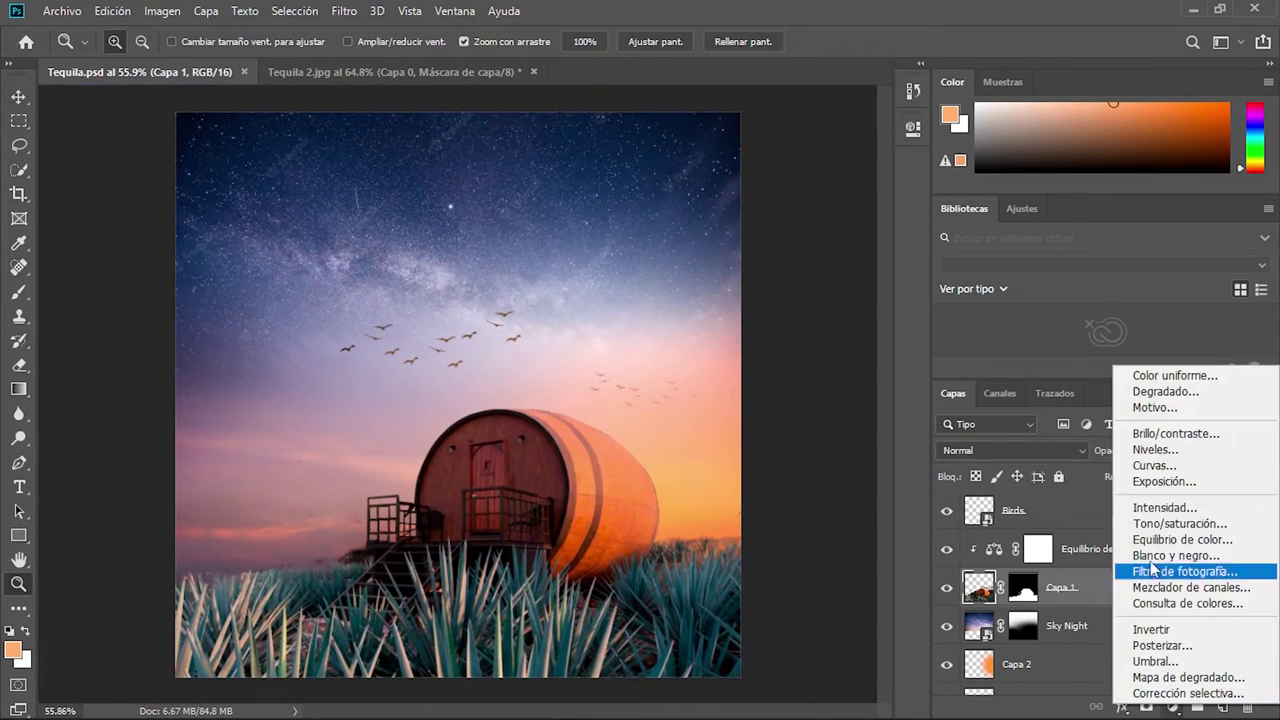
left_click(1163, 481)
left_click_drag(752, 230, 741, 244)
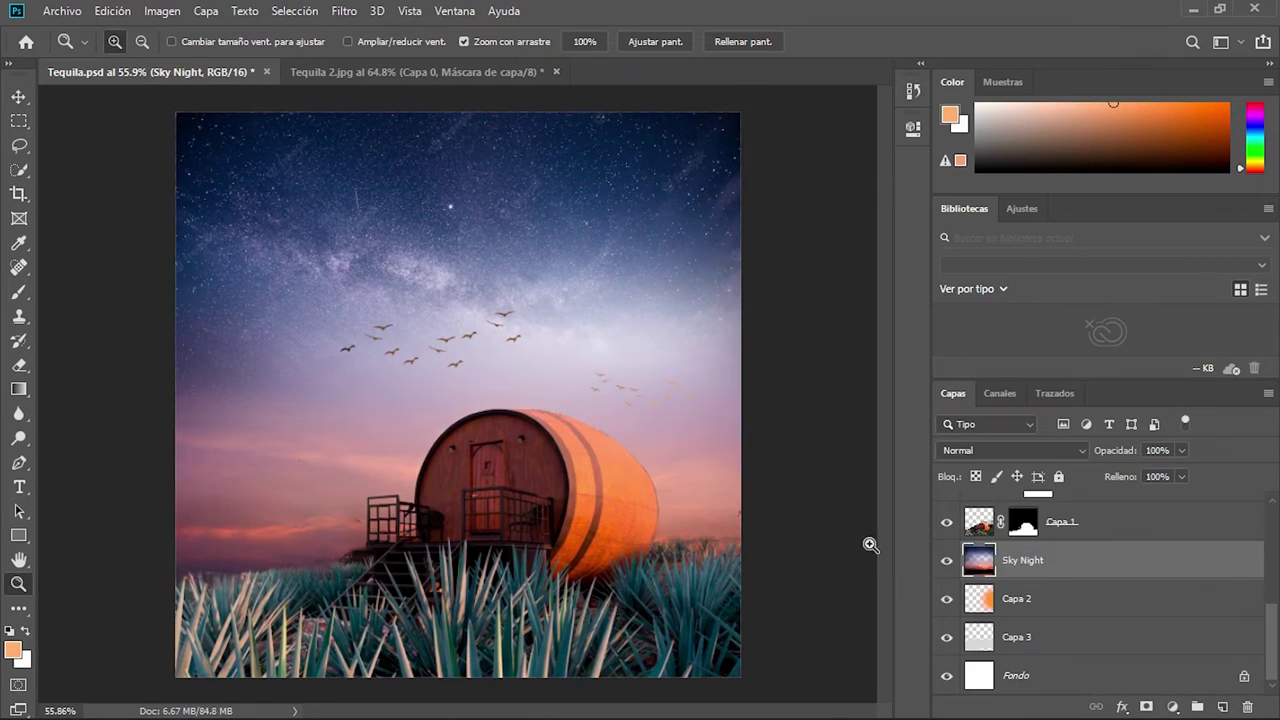
left_click_drag(1049, 586, 1061, 651)
Add a Brightness/Contrast adjustment of 9/14 to lightly brighten the sky.
left_click(1173, 707)
left_click(1150, 440)
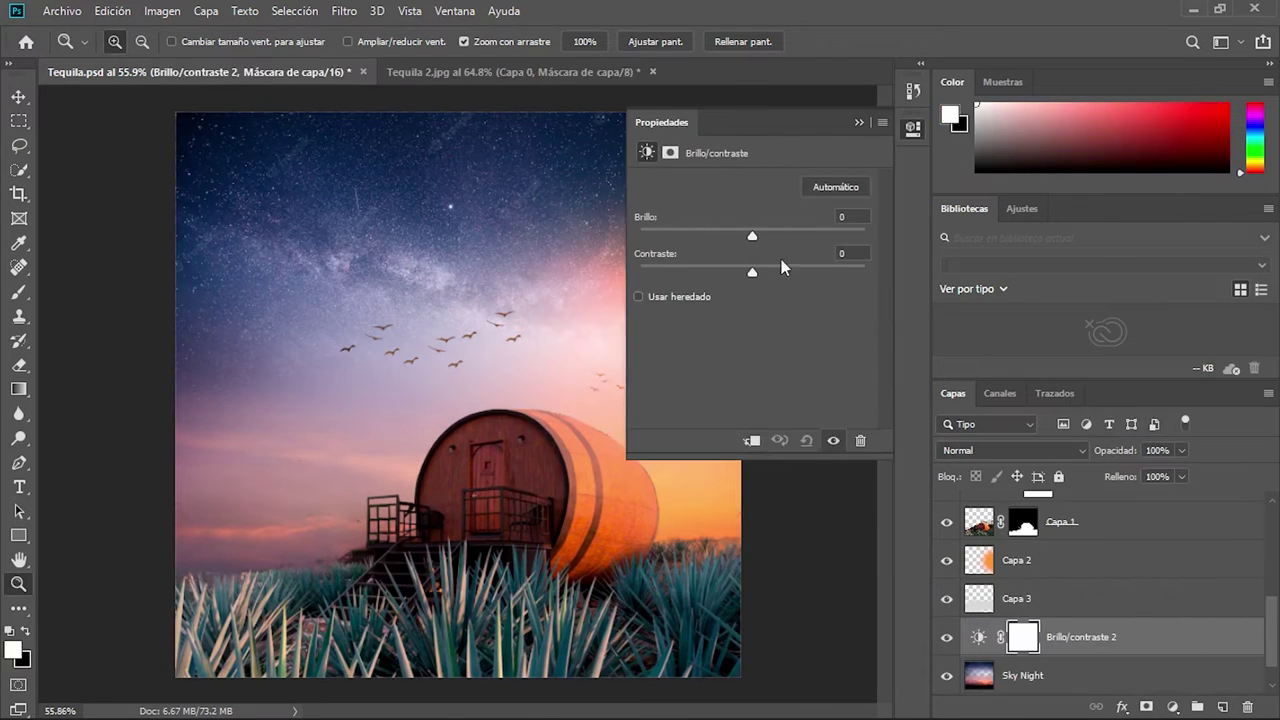
mouse_move(757, 235)
left_mouse_down()
mouse_move(700, 235)
mouse_move(759, 235)
mouse_move(768, 272)
left_mouse_up()
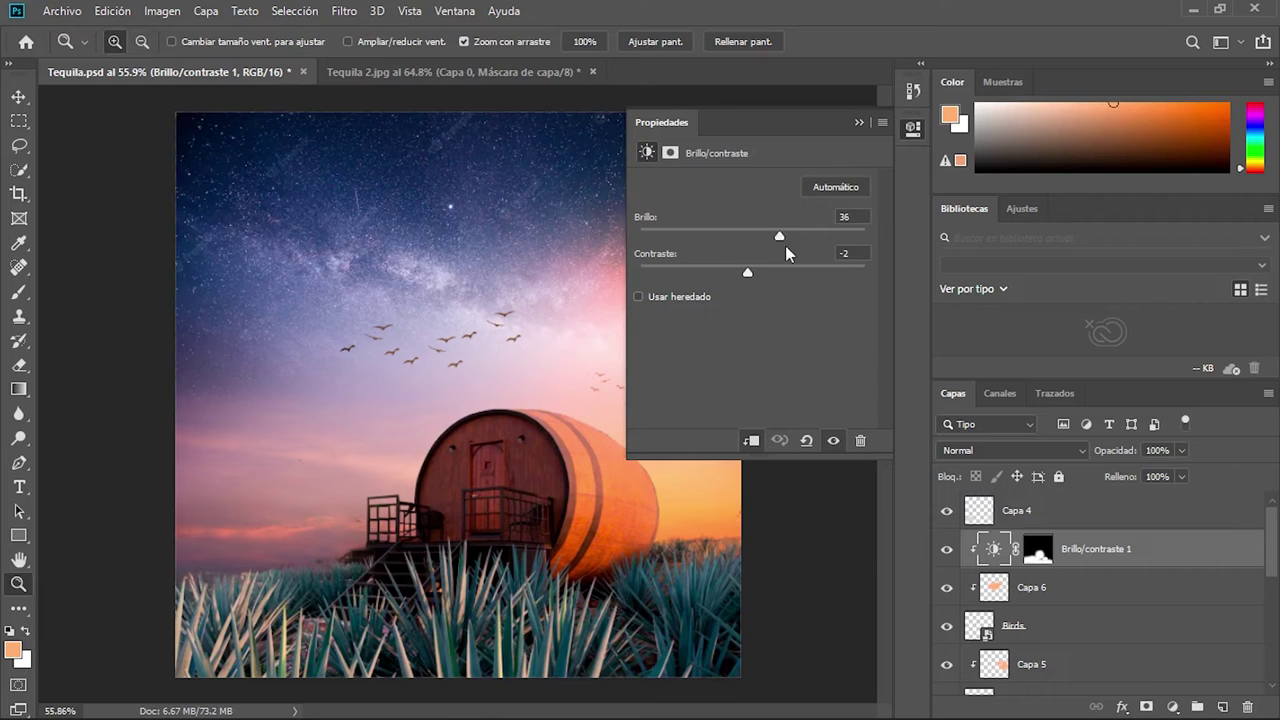
left_click(858, 123)
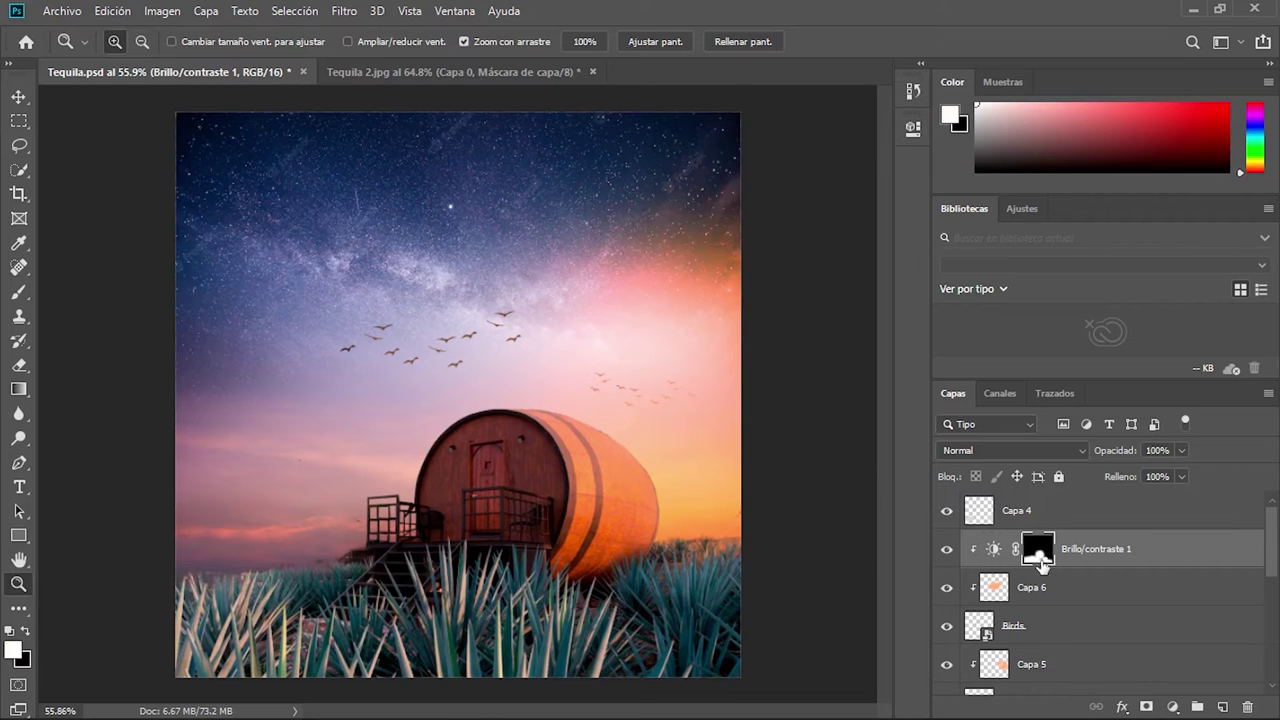
Move Brillo/contraste 1 down the stack and prepare a white brush on its mask.
key("b")
key("x")
key("z")
left_click_drag(1095, 549, 1140, 620)
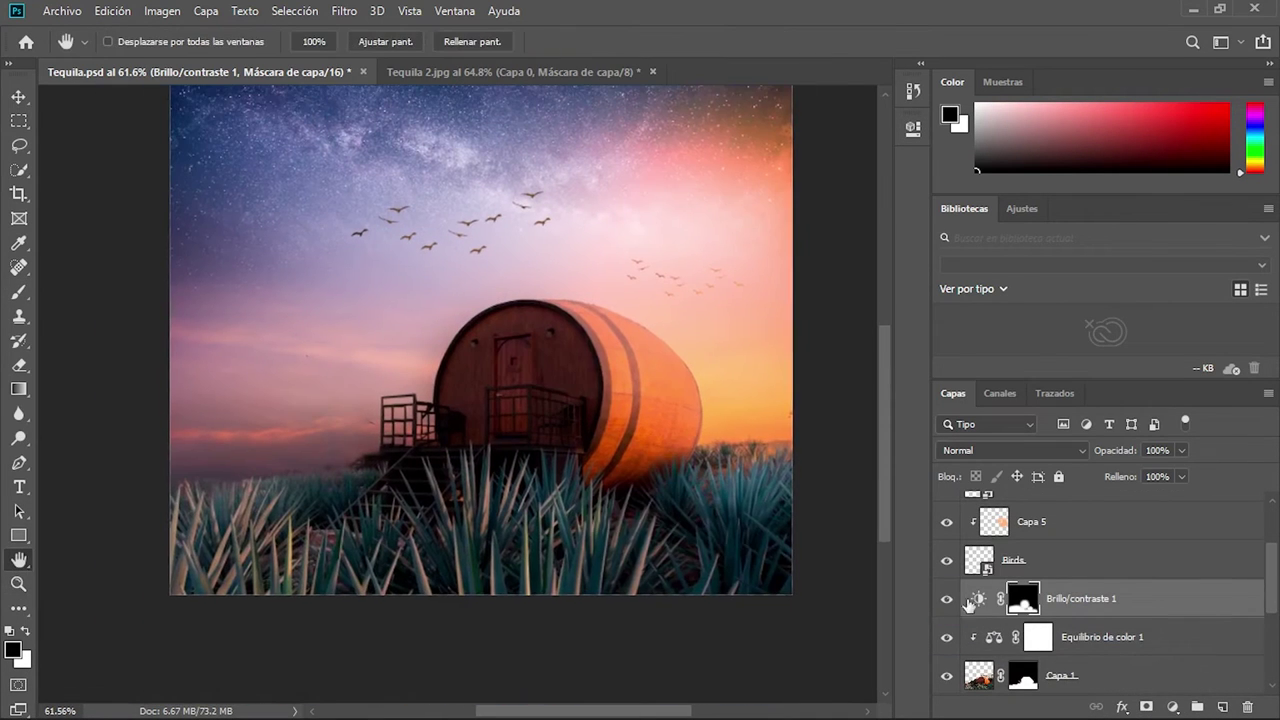
key("d")
key("ctrl+backslash")
key("x")
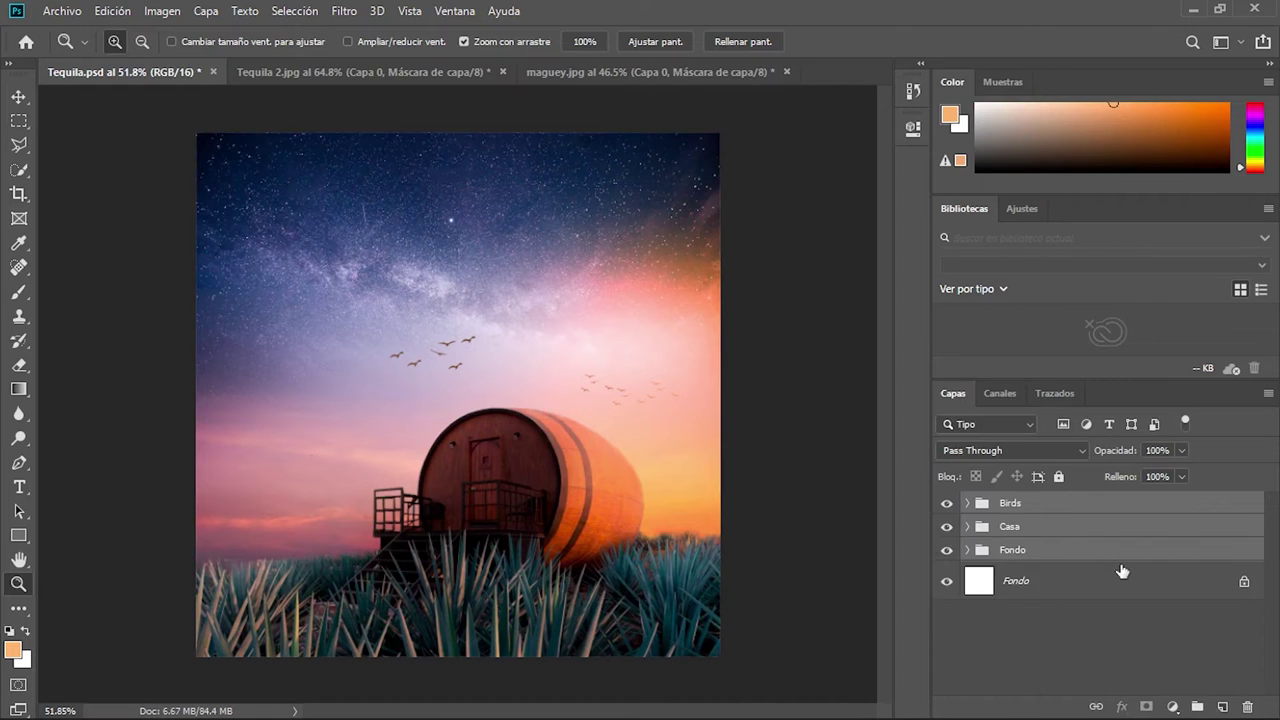
Convert the merged group copy into a smart object.
left_click(1080, 264)
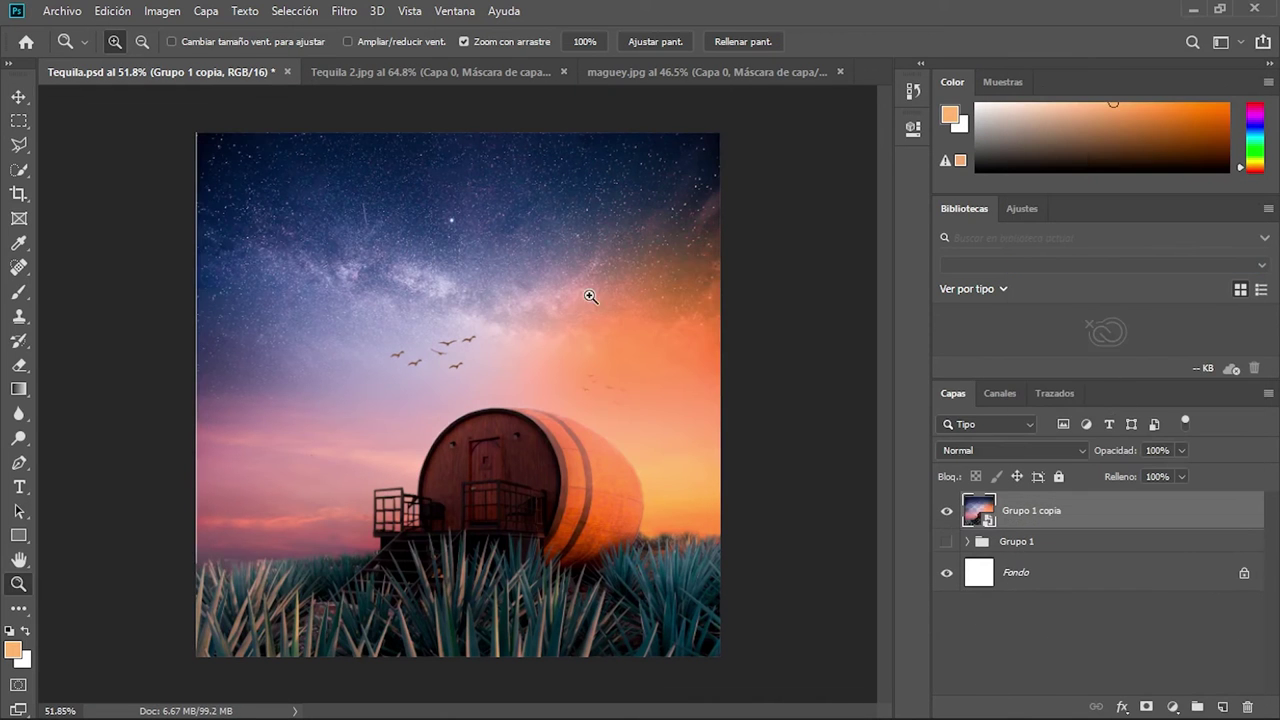
key("v")
left_click(344, 10)
left_click(400, 123)
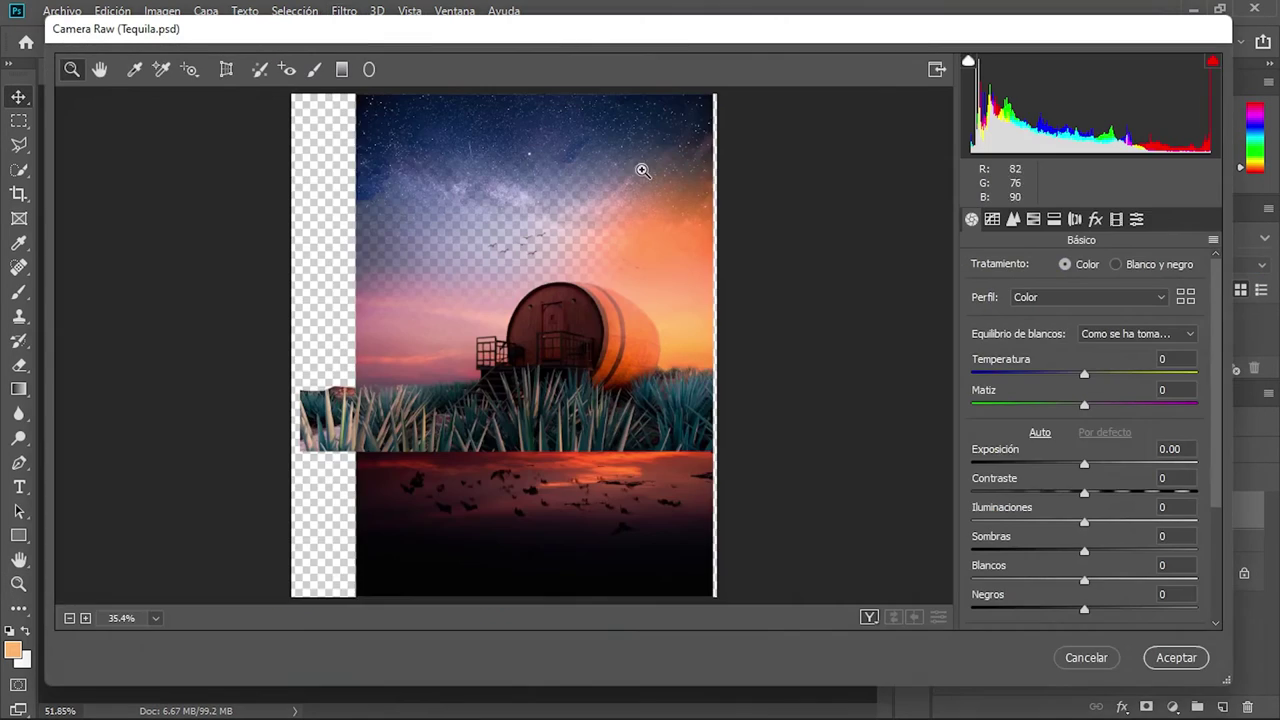
In Camera Raw, cool the temperature, set exposure +0.15, raise highlights and lower whites.
mouse_move(1036, 413)
left_mouse_down()
mouse_move(1053, 418)
mouse_move(1006, 444)
left_mouse_up()
left_click_drag(1036, 503, 1040, 503)
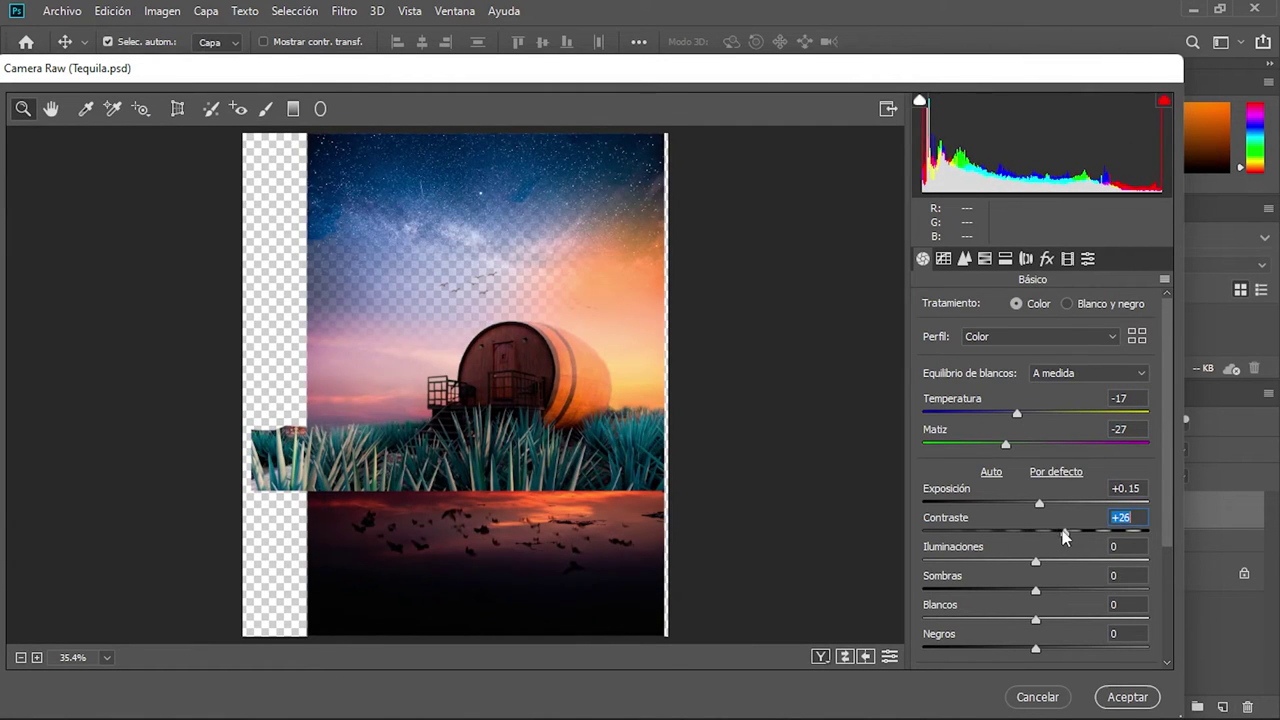
left_click_drag(1036, 561, 1071, 566)
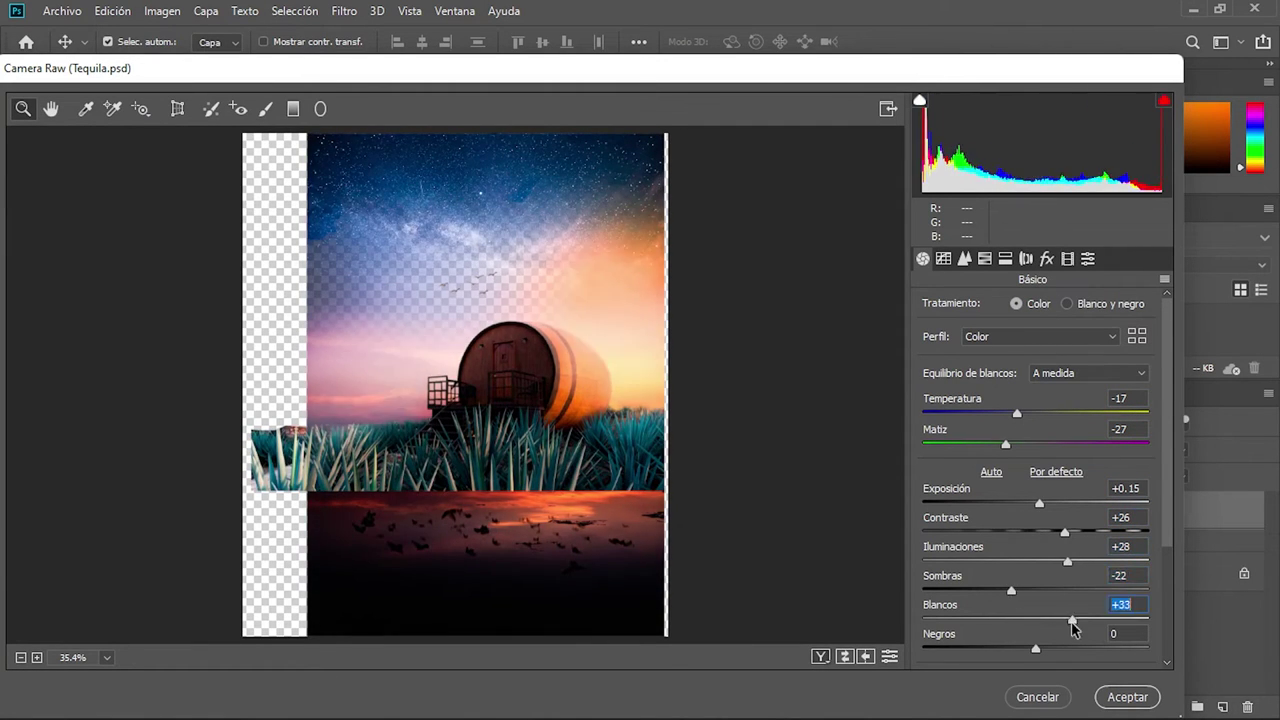
left_click_drag(1074, 626, 998, 626)
scroll(1043, 615, "down", 3)
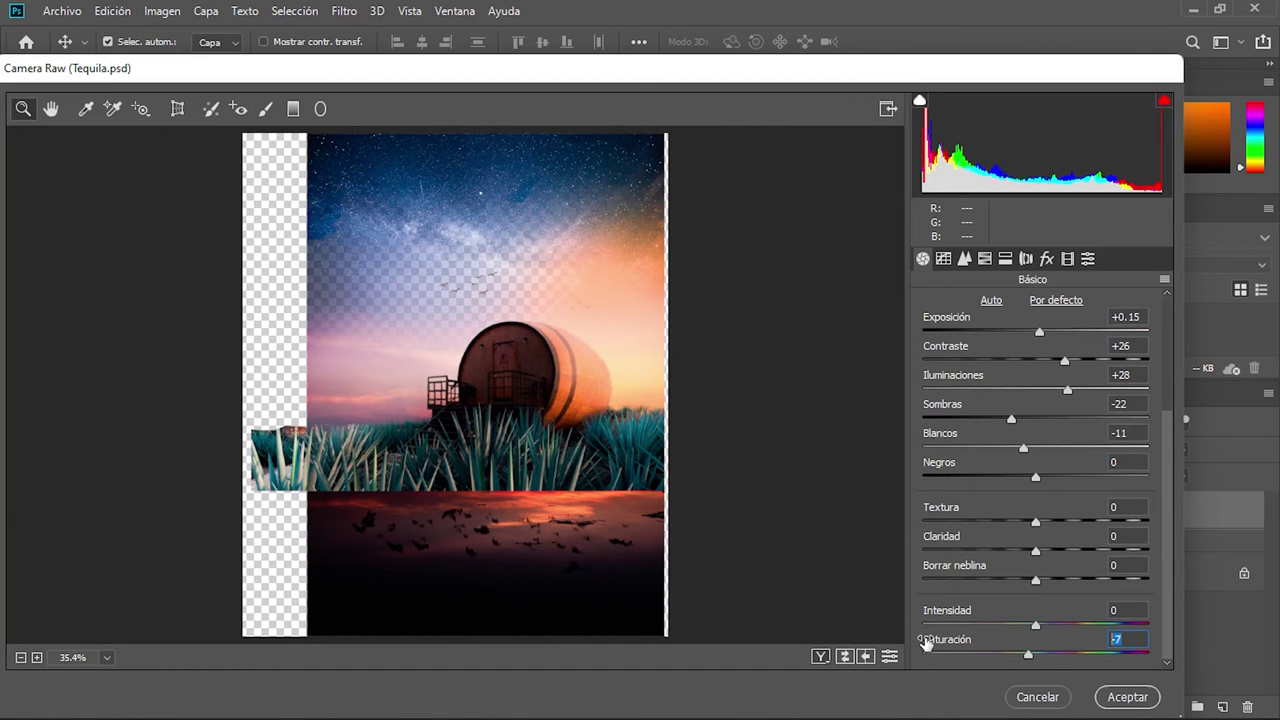
scroll(1068, 620, "up", 1)
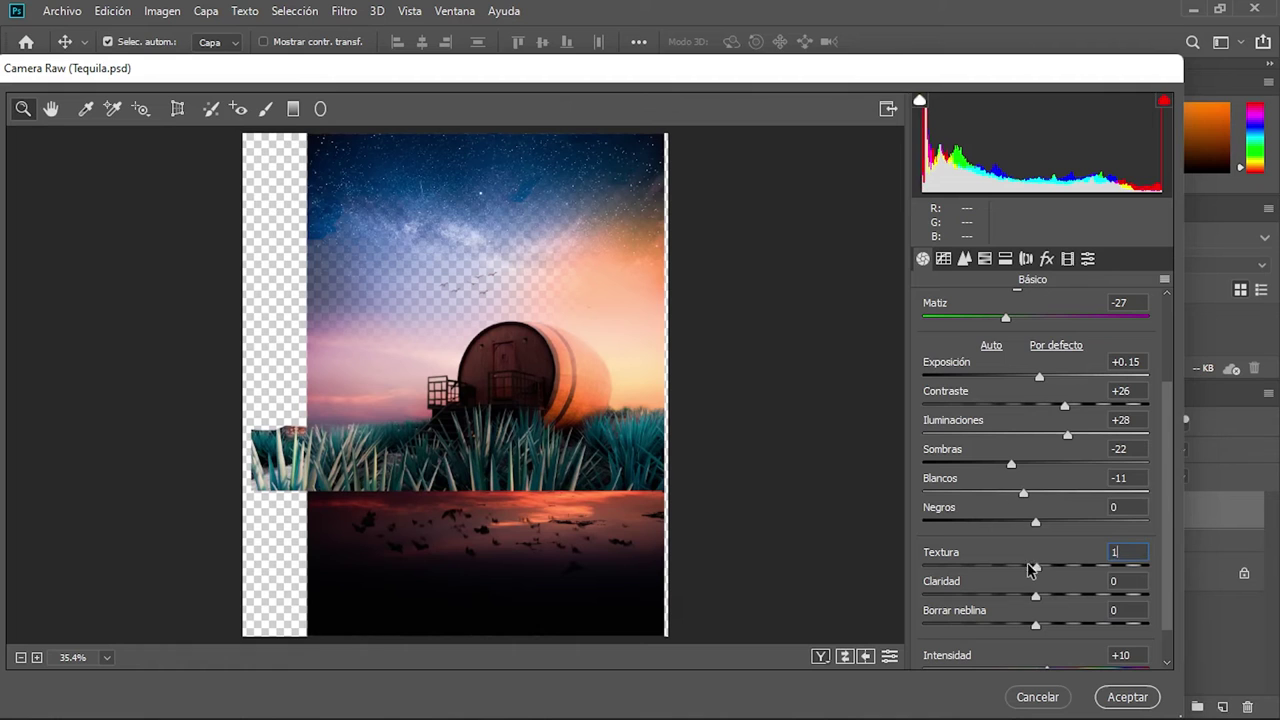
Add a rounded, soft-edged highlight-priority vignette with midpoint 46.
key("ctrl+alt+7")
left_click_drag(1040, 501, 1009, 501)
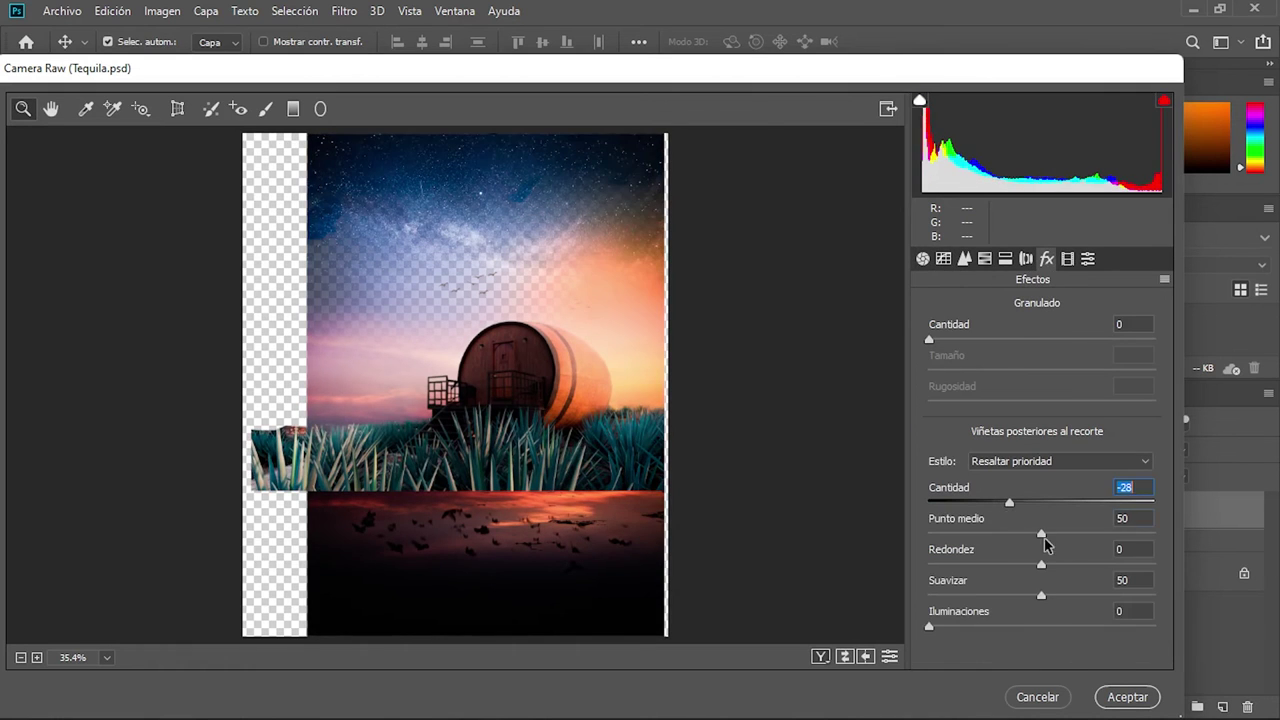
mouse_move(1041, 564)
left_mouse_down()
mouse_move(1074, 564)
mouse_move(980, 533)
left_mouse_up()
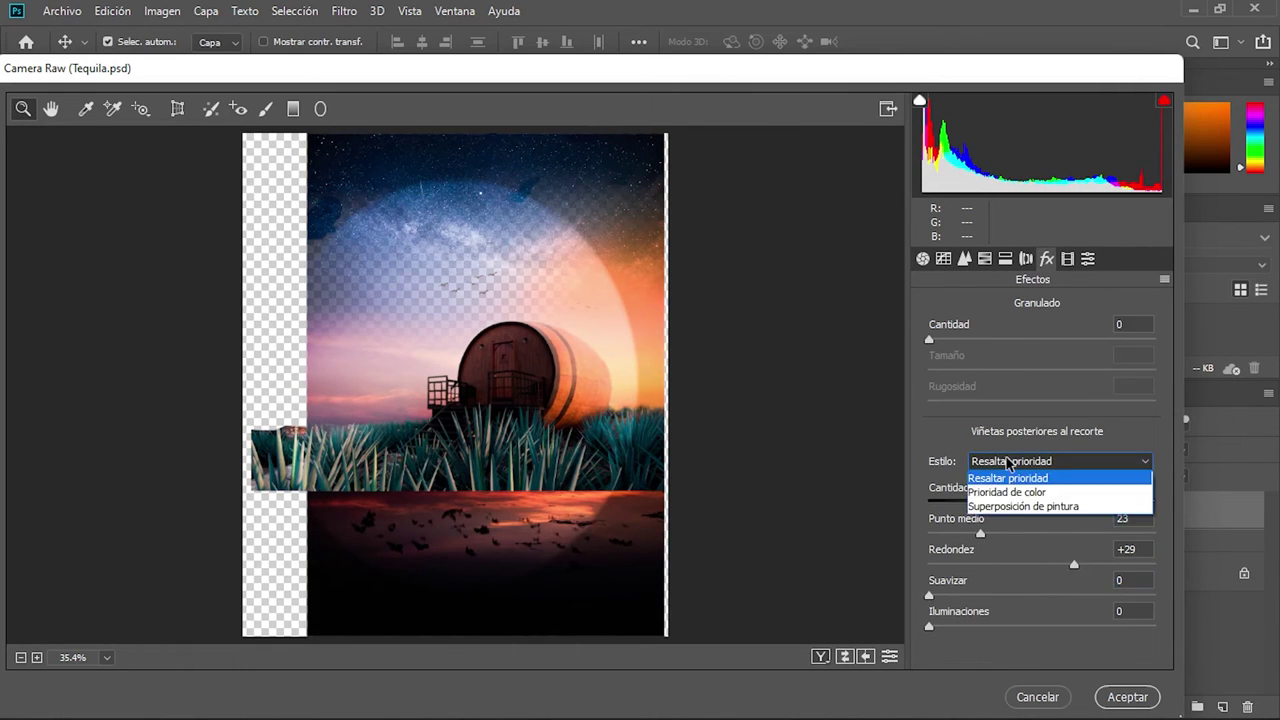
left_click(1008, 478)
left_click_drag(1074, 564, 1077, 567)
left_click_drag(982, 534, 1035, 540)
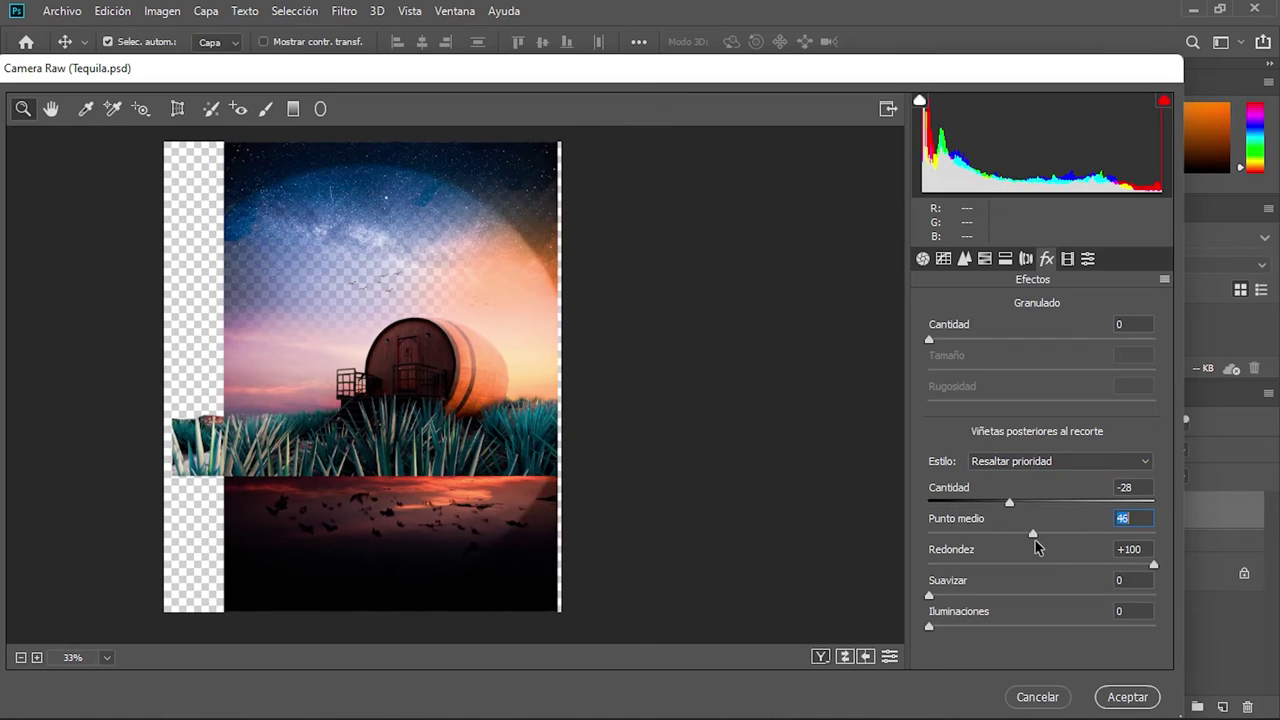
left_click_drag(936, 598, 1055, 597)
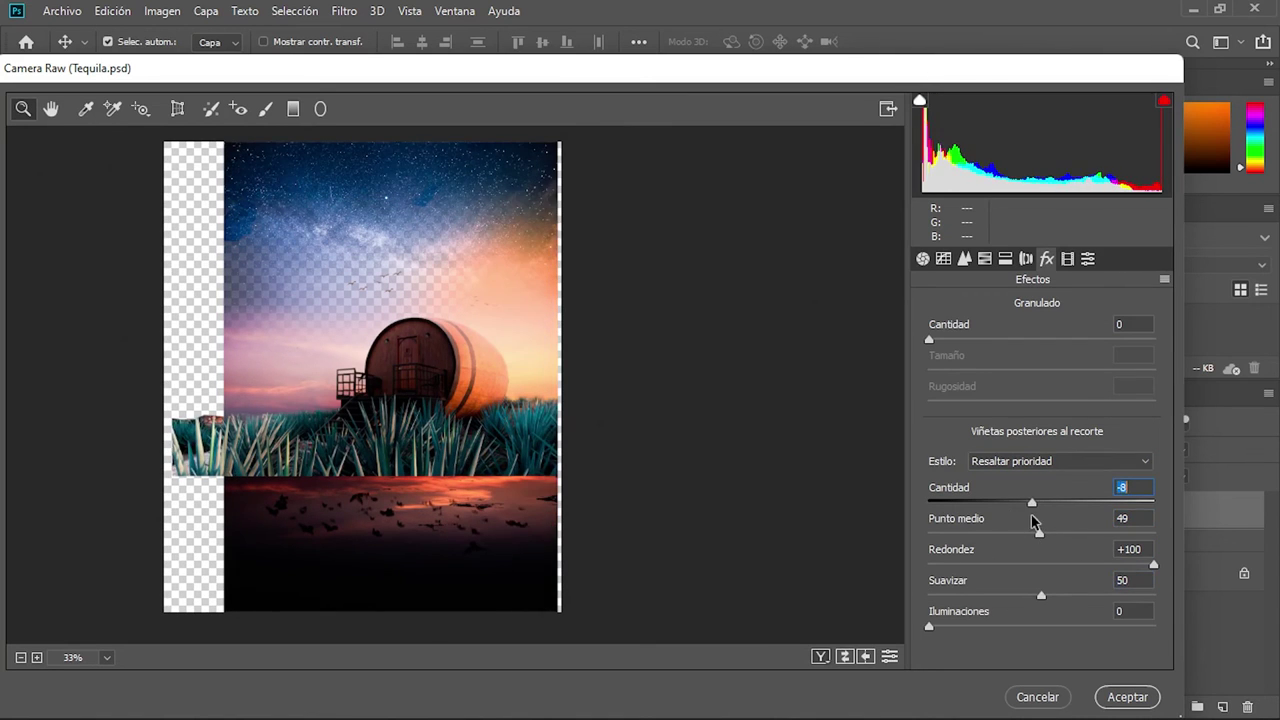
left_click(1026, 258)
Set HSL orange hue -9, yellow saturation 0, aqua saturation -57, and apply the grade.
left_click(984, 258)
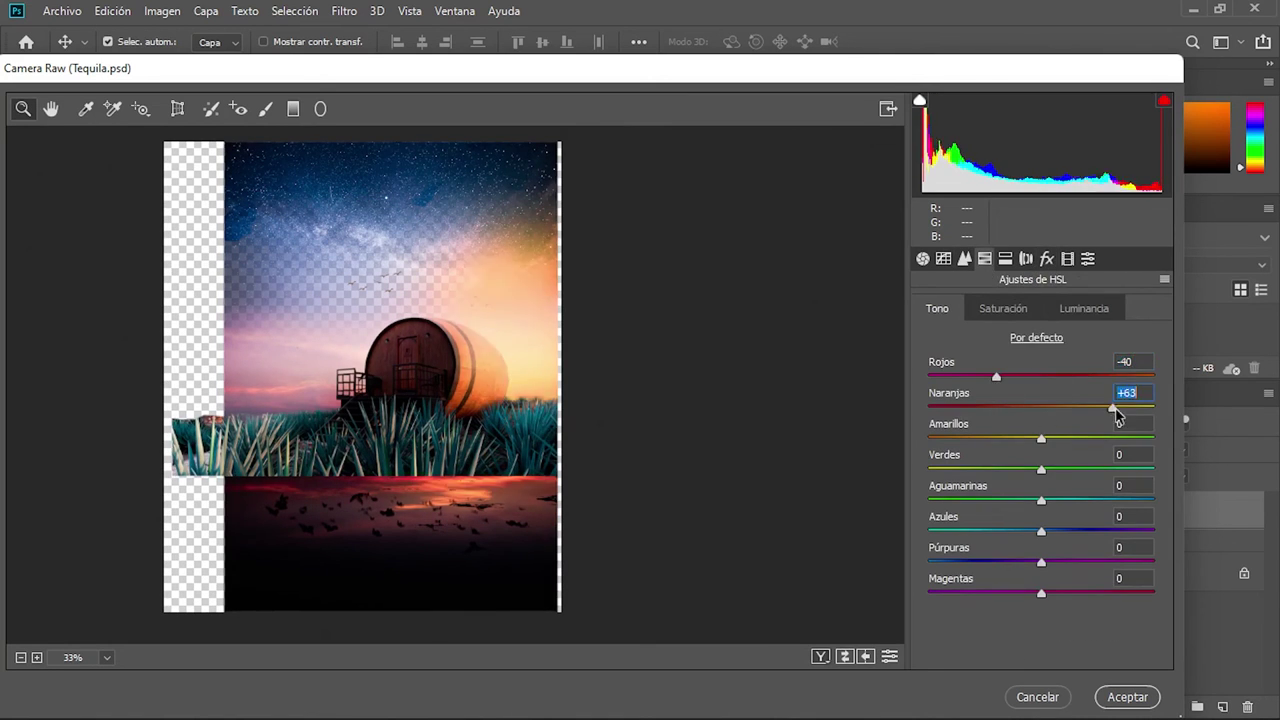
left_click_drag(1115, 410, 1032, 410)
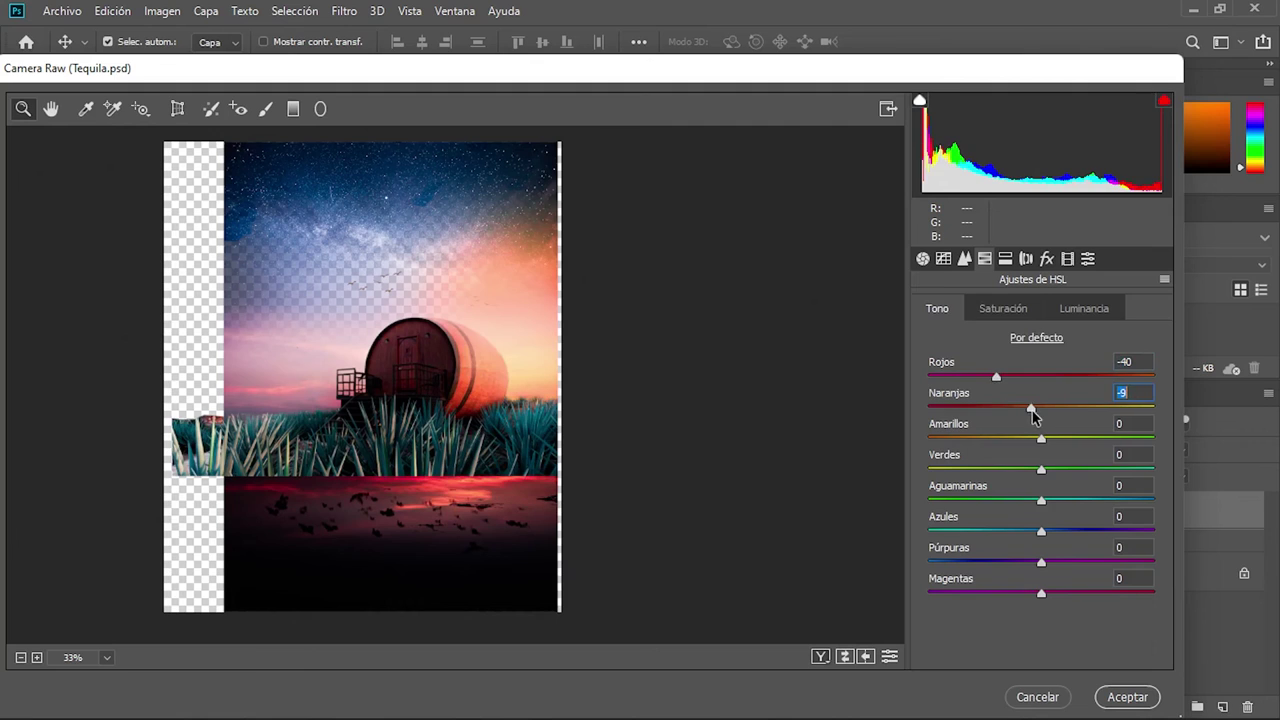
double_click(1147, 440)
left_click_drag(1041, 500, 978, 502)
key("Return")
key("z")
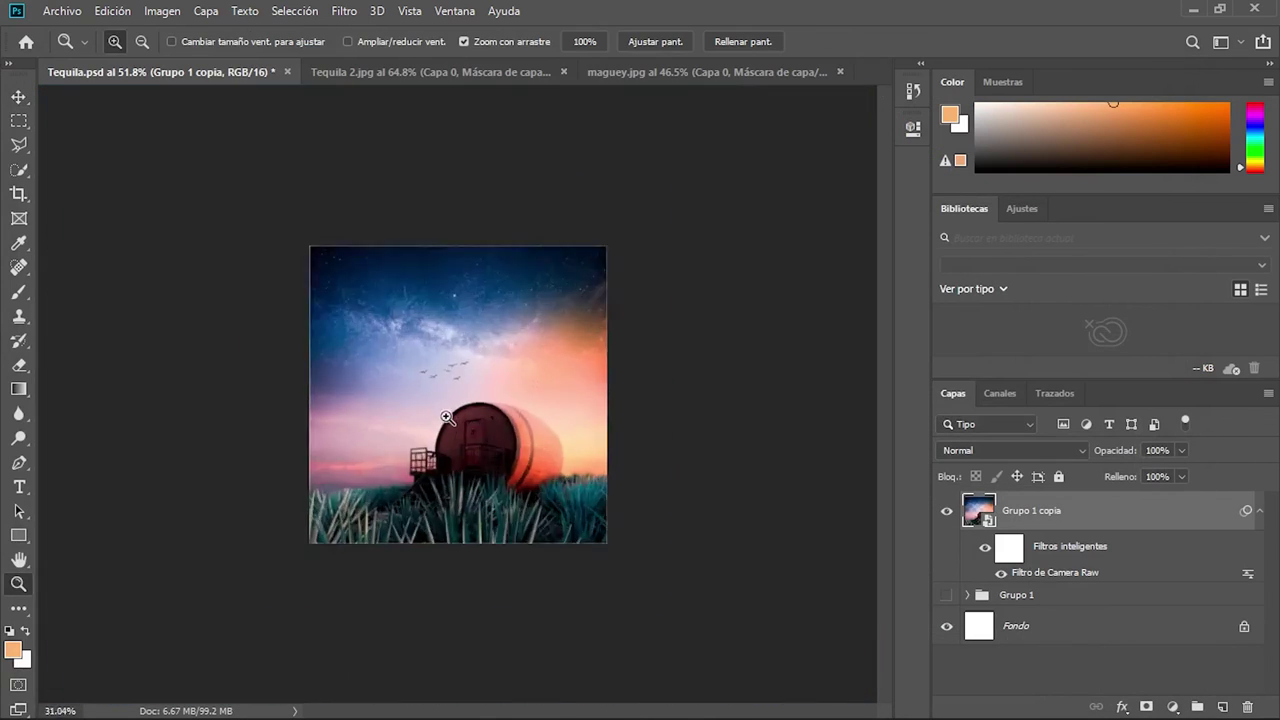
mouse_move(486, 394)
left_mouse_down()
mouse_move(526, 388)
mouse_move(505, 390)
mouse_move(545, 413)
left_mouse_up()
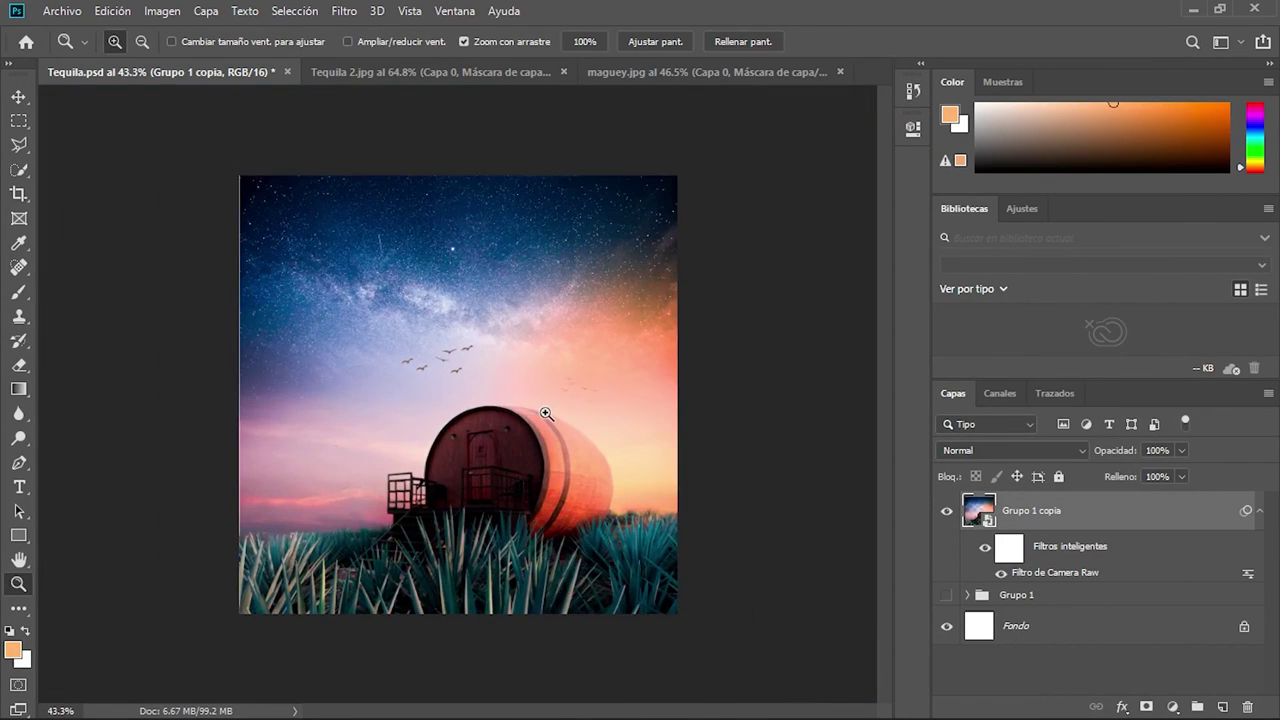